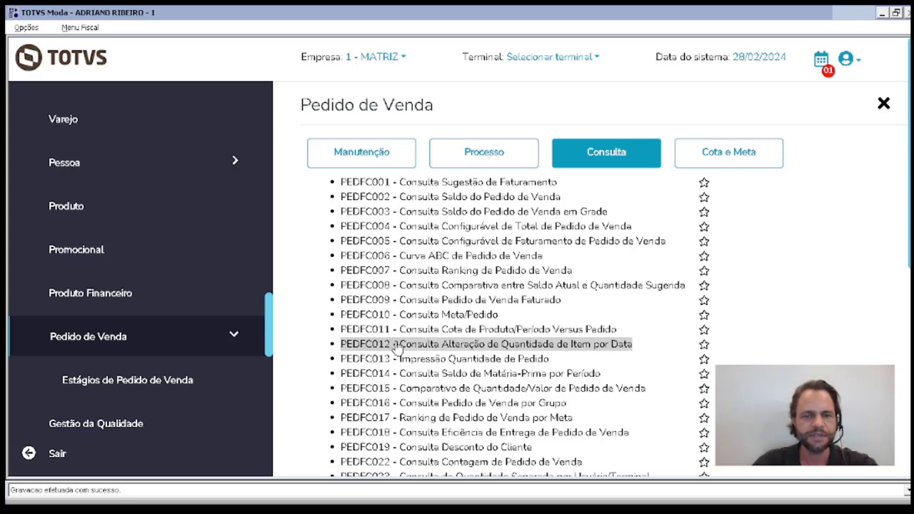
Step: Open query PEDFC012 and set the movement date range from 01/01/2024 to 28/02/2024, with 1 as the starting order
{"action": "left_click", "coordinate": [555, 349]}
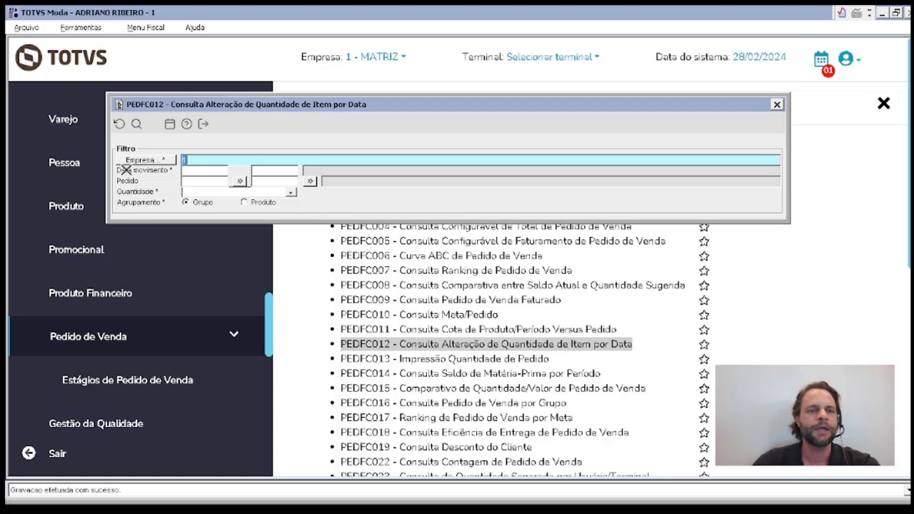
{"action": "left_click", "coordinate": [188, 172]}
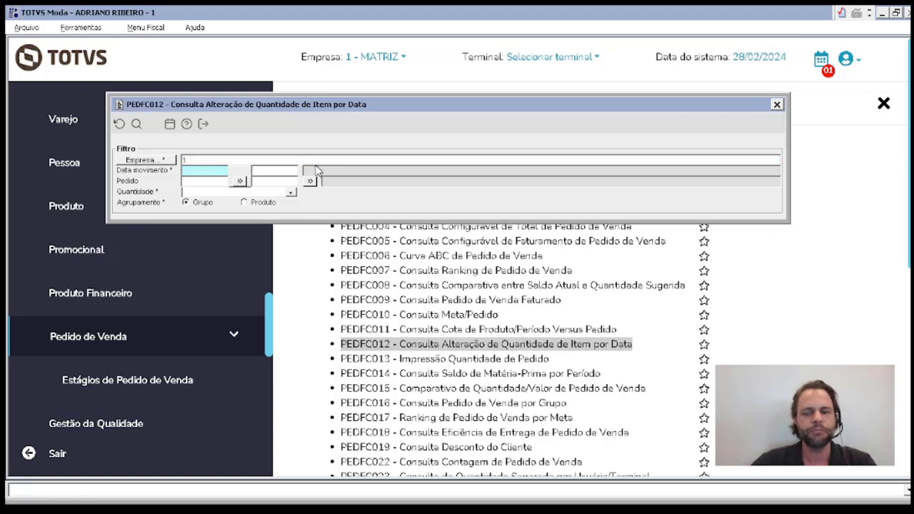
{"action": "type", "text": "01/01/"}
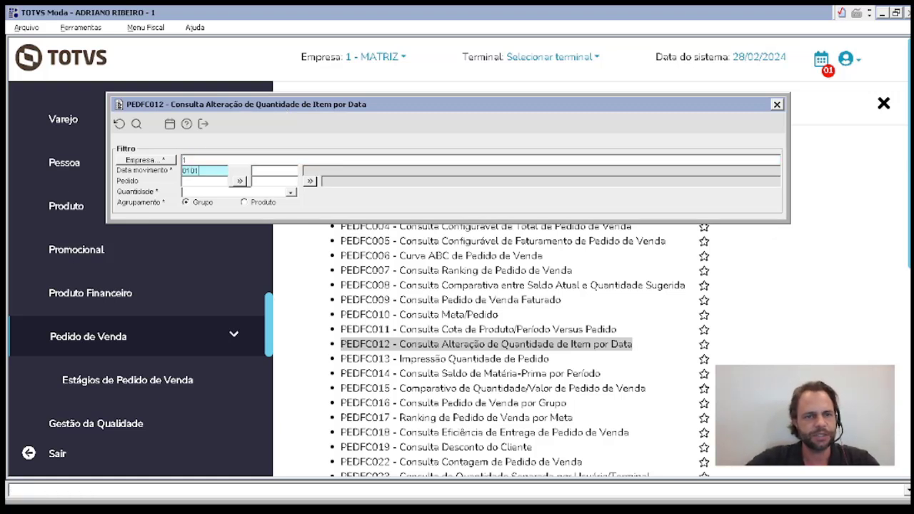
{"action": "type", "text": "2024"}
{"action": "key", "text": "Tab"}
{"action": "type", "text": "28022024"}
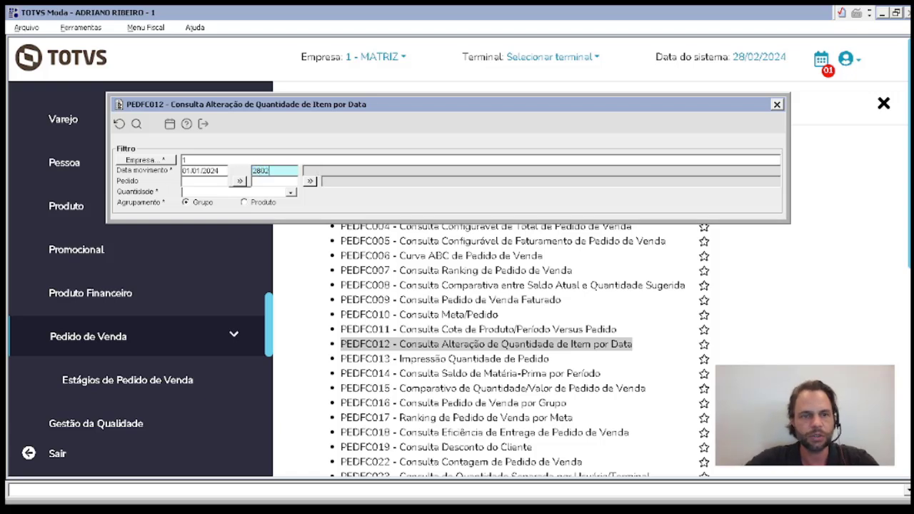
{"action": "key", "text": "Tab"}
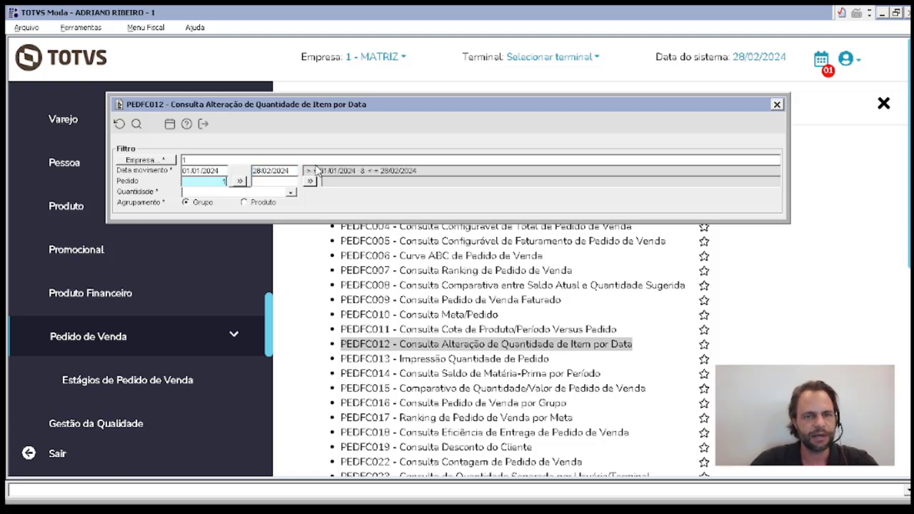
{"action": "key", "text": "Tab"}
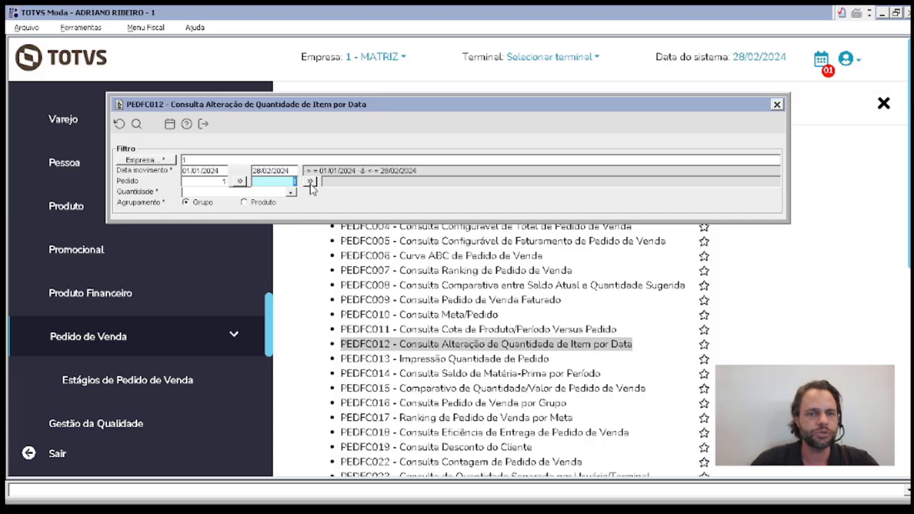
{"action": "left_click", "coordinate": [310, 181]}
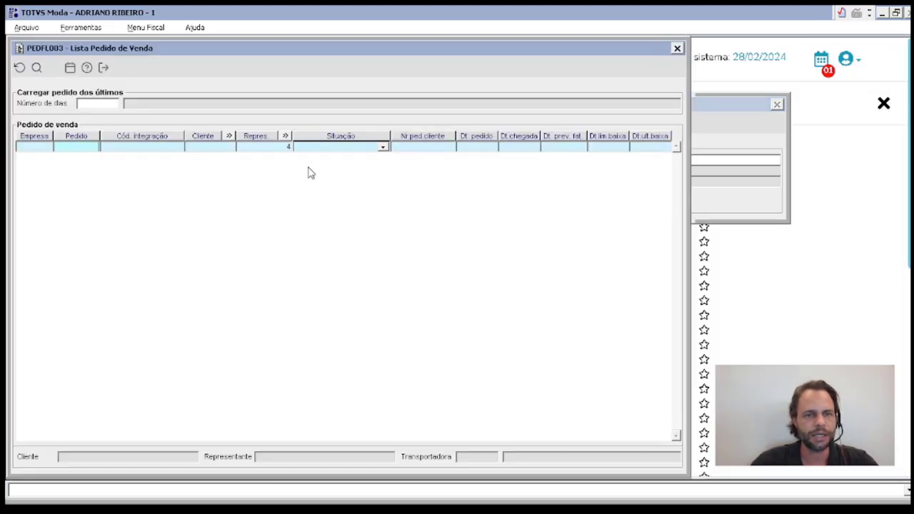
{"action": "key", "text": "Escape"}
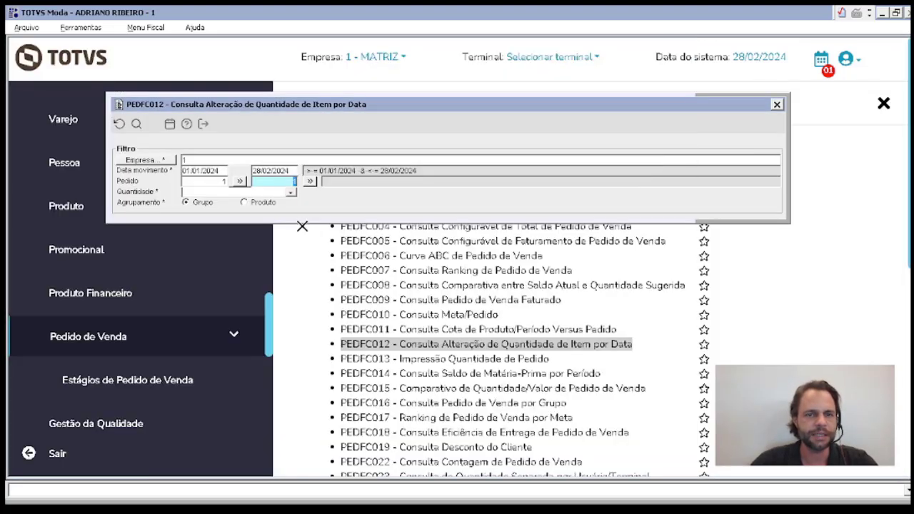
{"action": "left_click", "coordinate": [312, 182]}
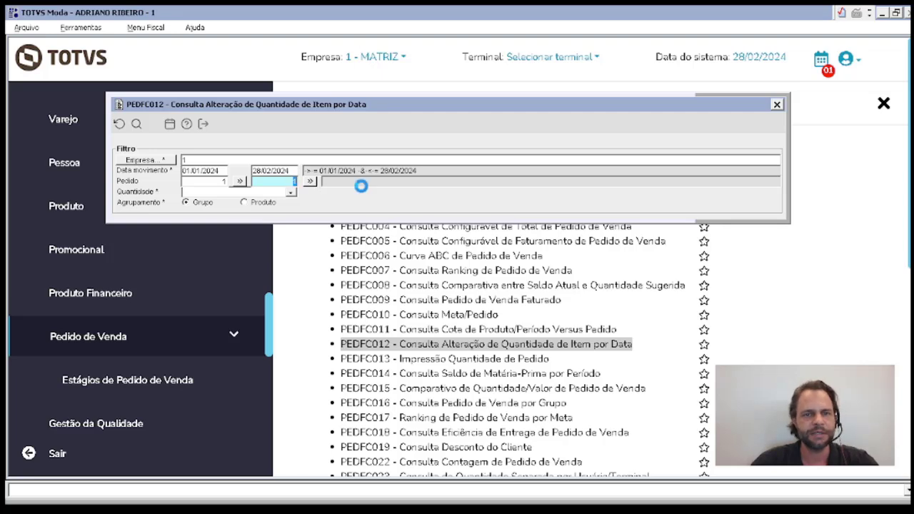
{"action": "key", "text": "Escape"}
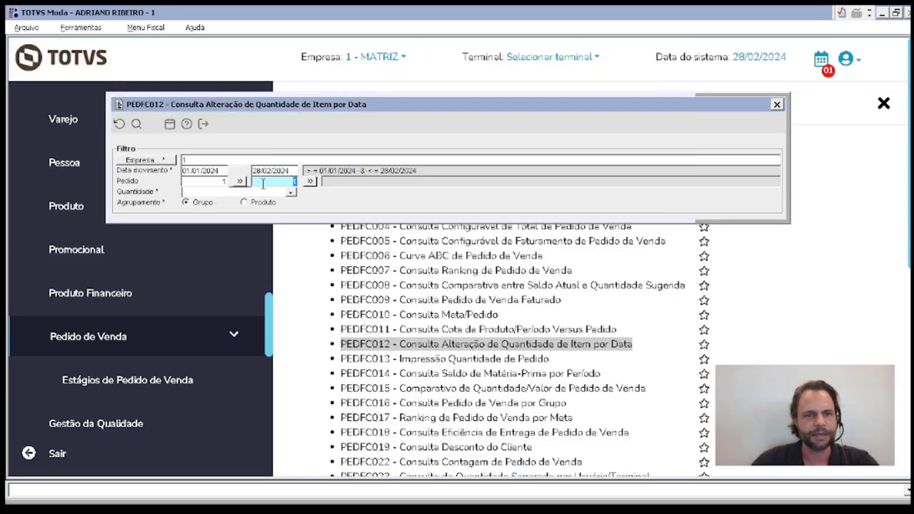
Step: Set the ending order to 999999999, choose quantity type Solicitada with grouping by Produto, and run the query
{"action": "type", "text": "999999999"}
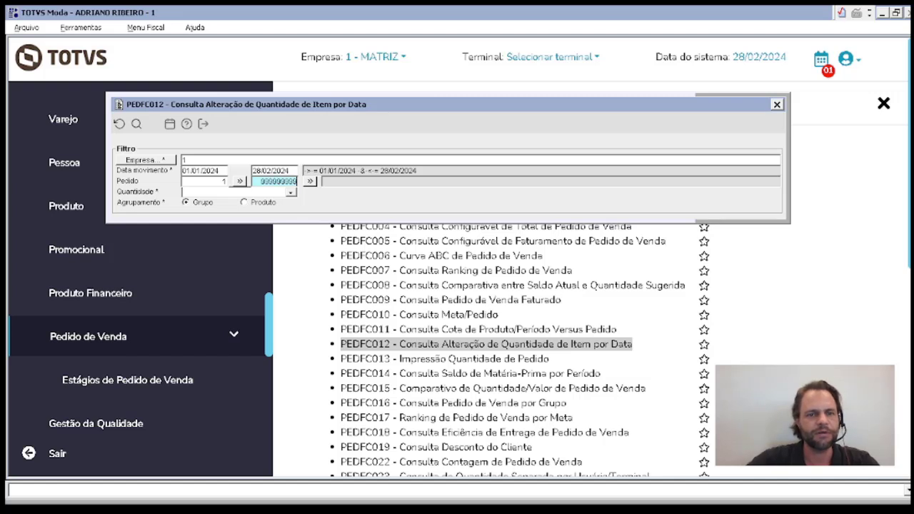
{"action": "key", "text": "Tab"}
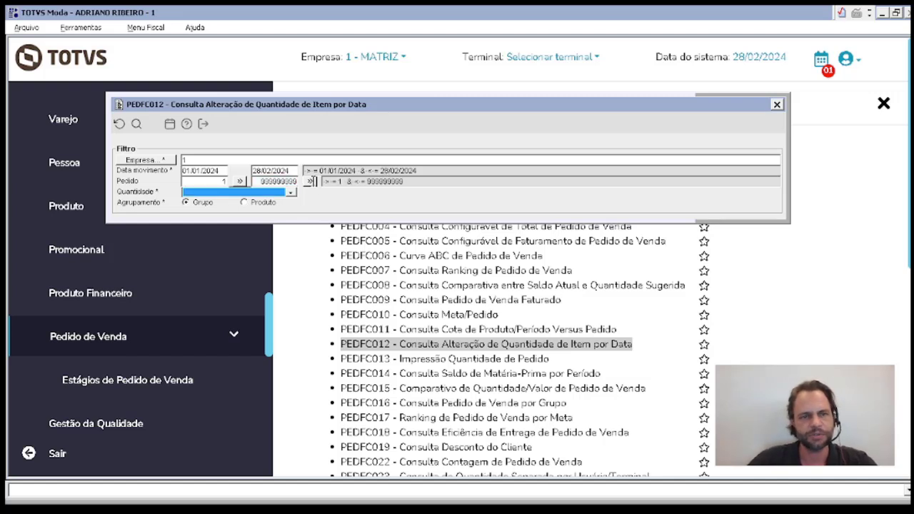
{"action": "left_click", "coordinate": [189, 194]}
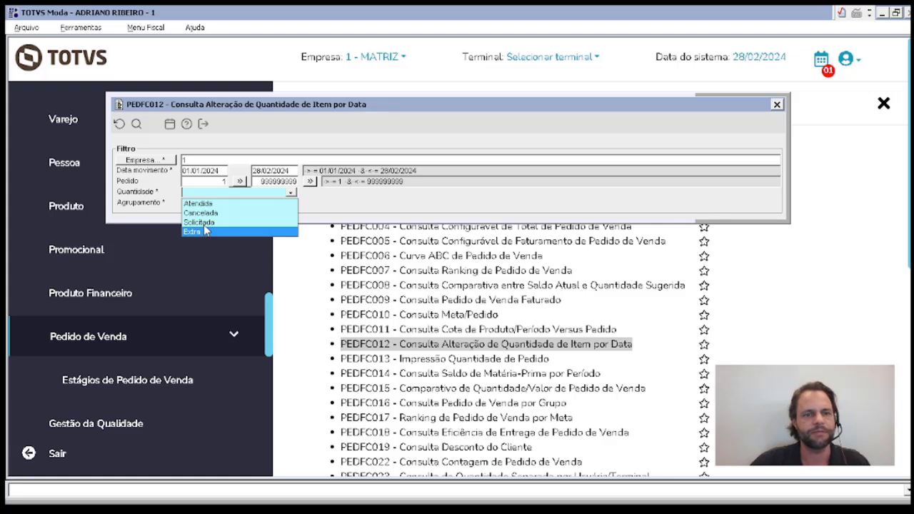
{"action": "left_click", "coordinate": [202, 224]}
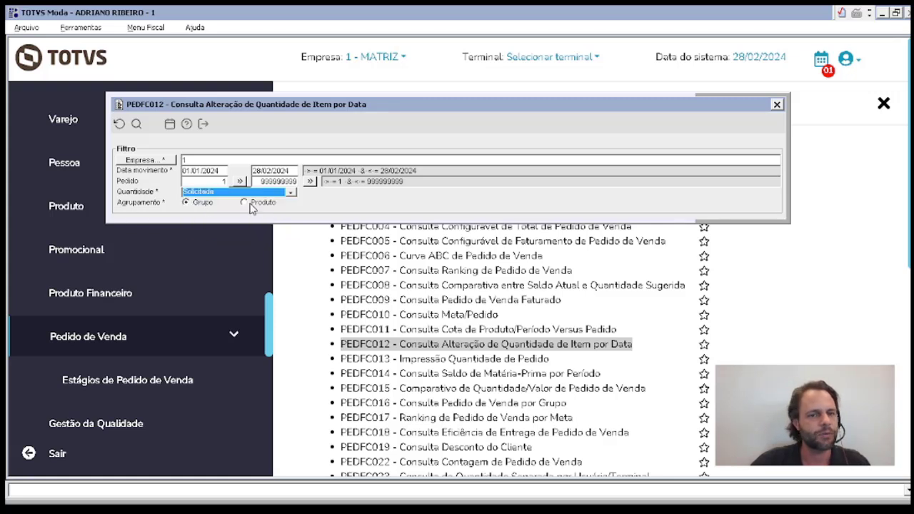
{"action": "left_click", "coordinate": [250, 203]}
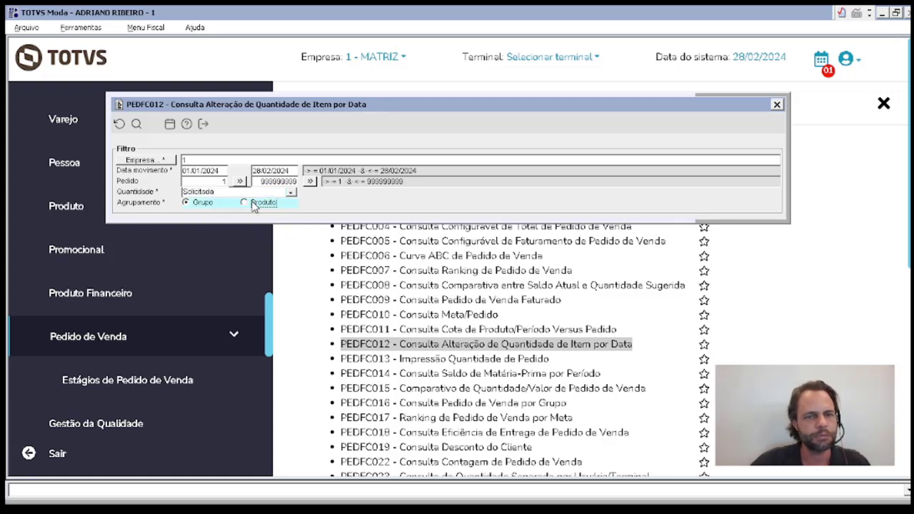
{"action": "left_click", "coordinate": [137, 124]}
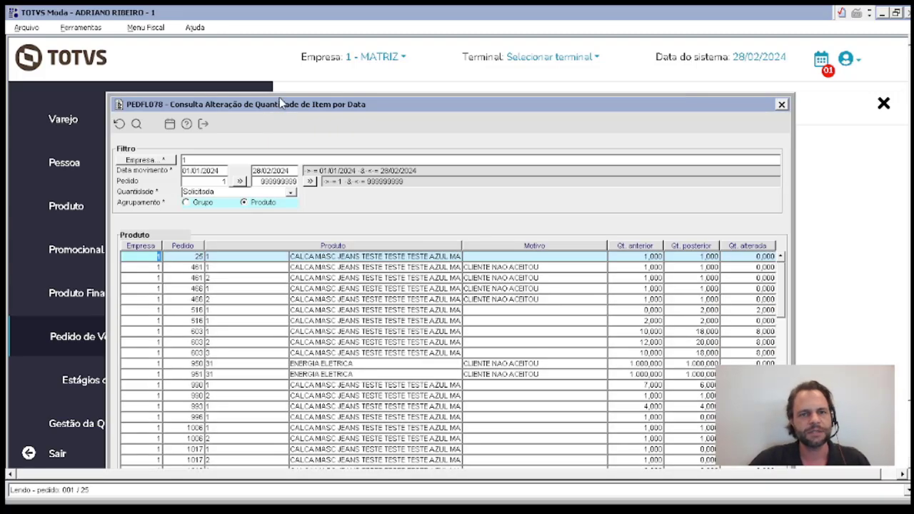
Step: Examine the product, change reason and the previous, subsequent and altered quantities of order 461's first item in the results
{"action": "left_click_drag", "start_coordinate": [280, 102], "coordinate": [326, 80]}
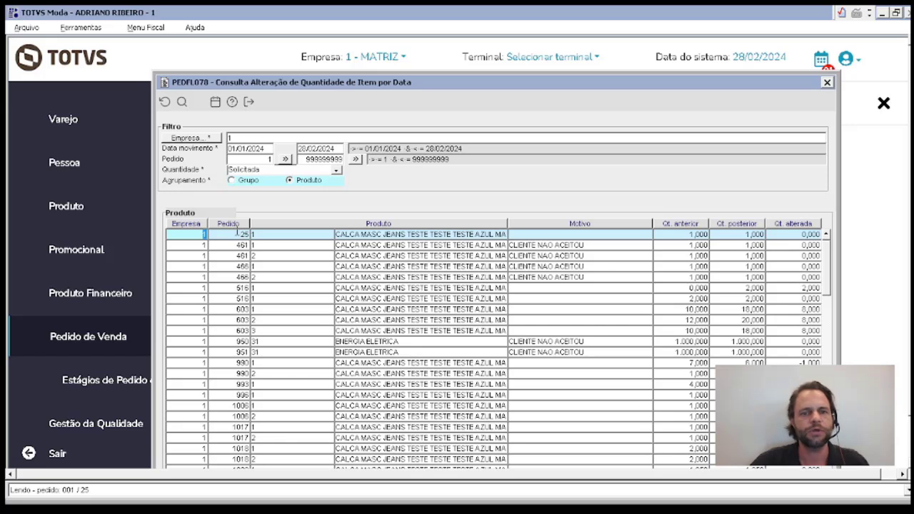
{"action": "left_click", "coordinate": [281, 236]}
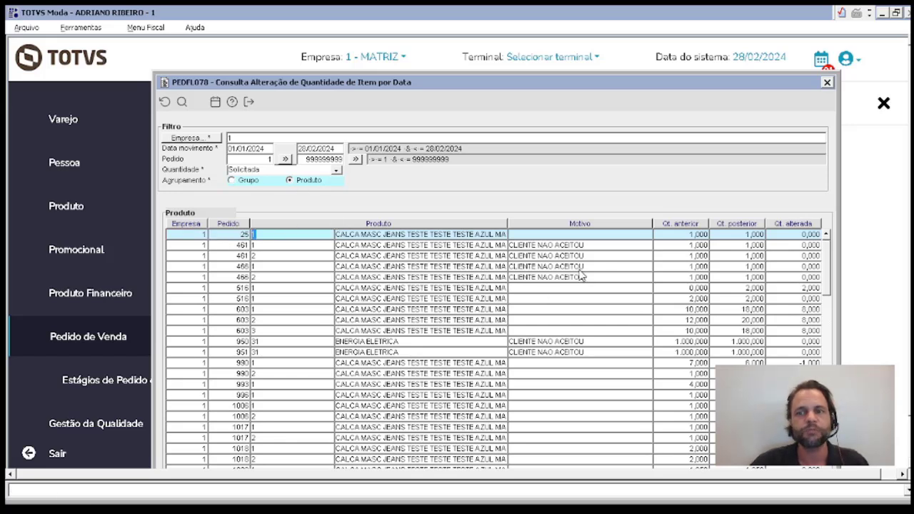
{"action": "left_click", "coordinate": [621, 244]}
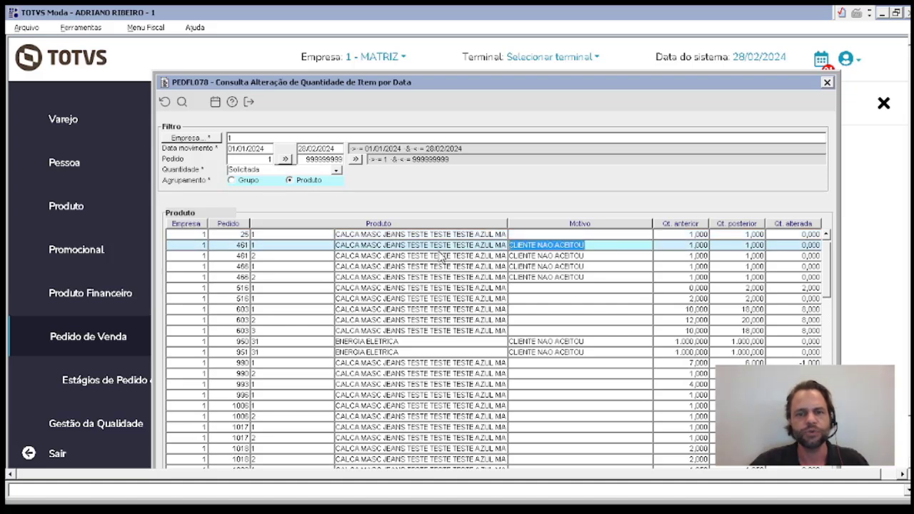
{"action": "left_click_drag", "start_coordinate": [616, 246], "coordinate": [518, 244]}
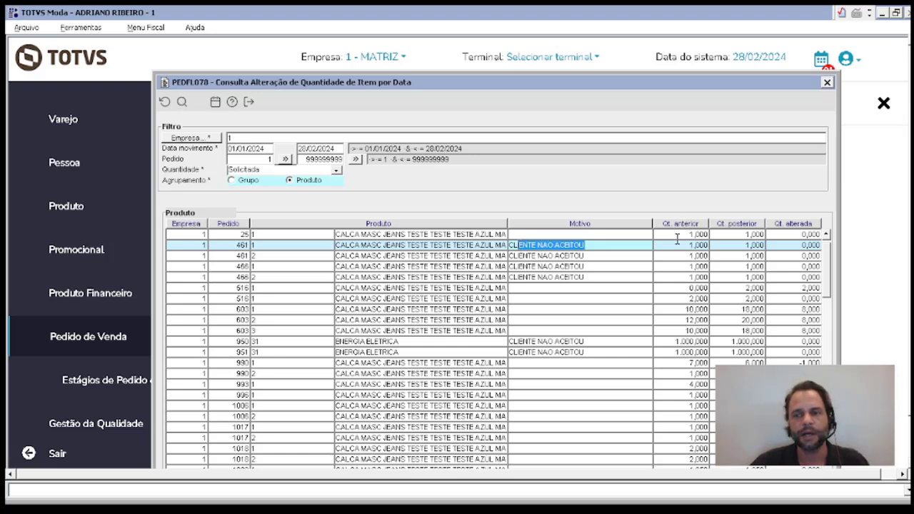
{"action": "left_click_drag", "start_coordinate": [685, 245], "coordinate": [824, 245]}
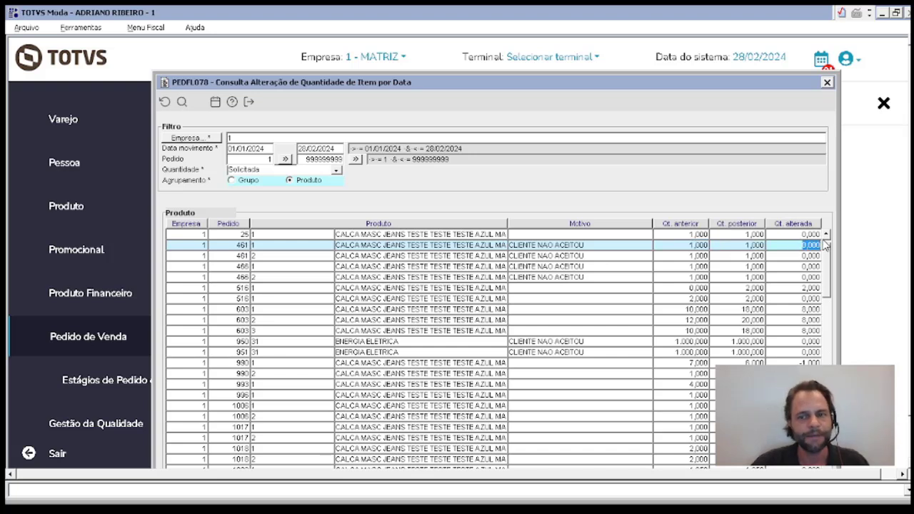
Step: Sort the results by altered quantity and compare the previous, subsequent and altered quantities of items in orders 1083 and 603
{"action": "left_click", "coordinate": [801, 224]}
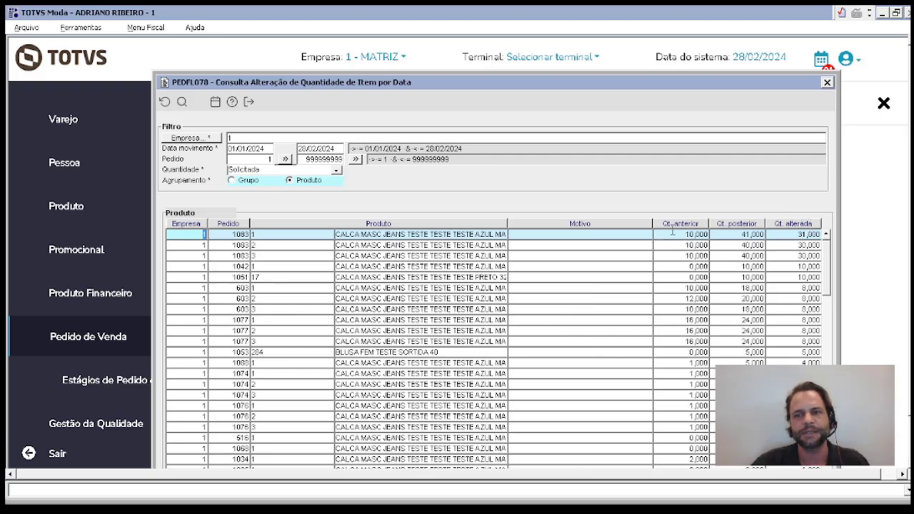
{"action": "left_click_drag", "start_coordinate": [676, 234], "coordinate": [735, 232]}
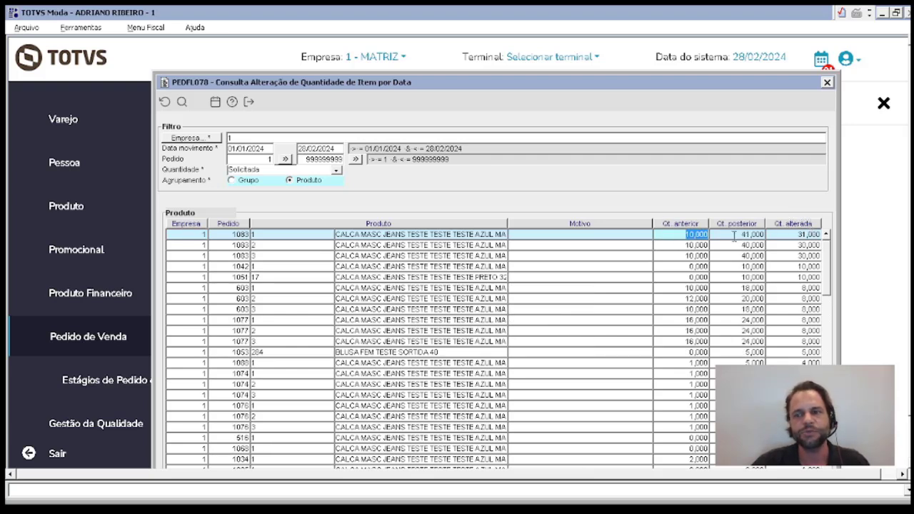
{"action": "left_click", "coordinate": [734, 237]}
{"action": "left_click", "coordinate": [801, 239]}
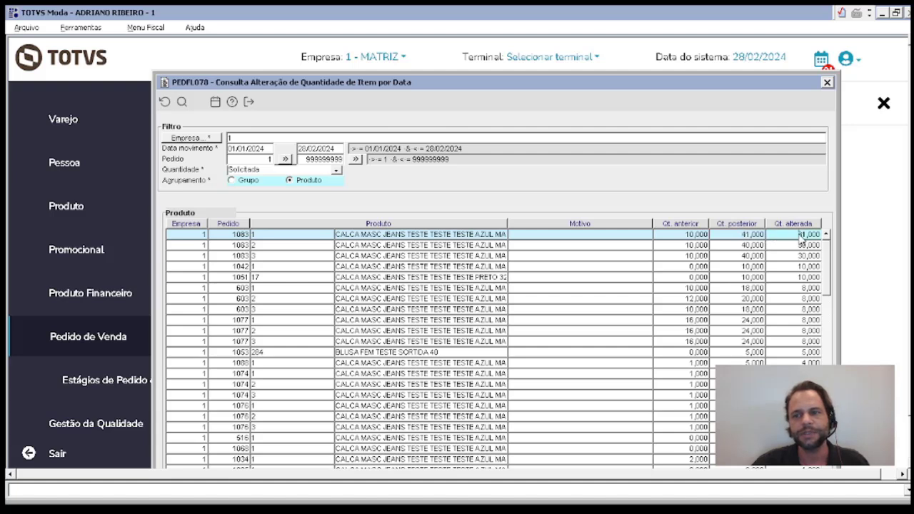
{"action": "left_click_drag", "start_coordinate": [800, 239], "coordinate": [828, 239]}
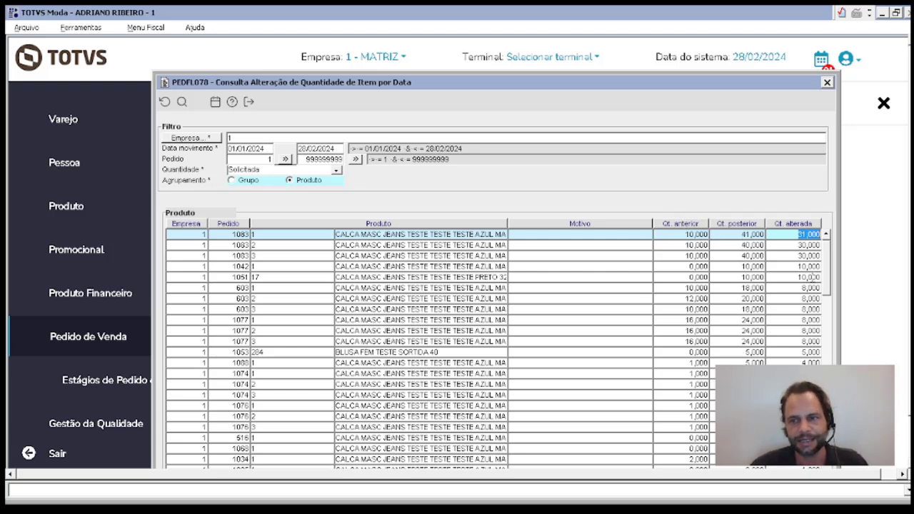
{"action": "left_click", "coordinate": [686, 298]}
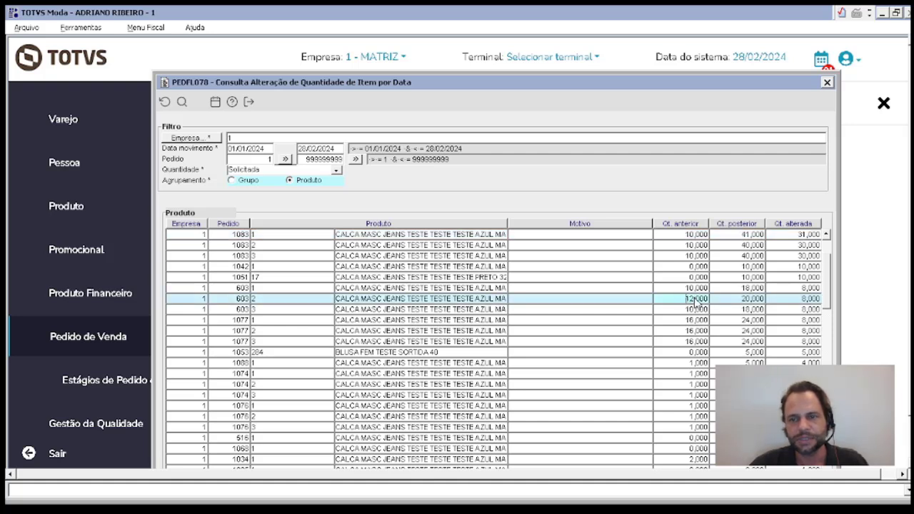
{"action": "left_click", "coordinate": [757, 299]}
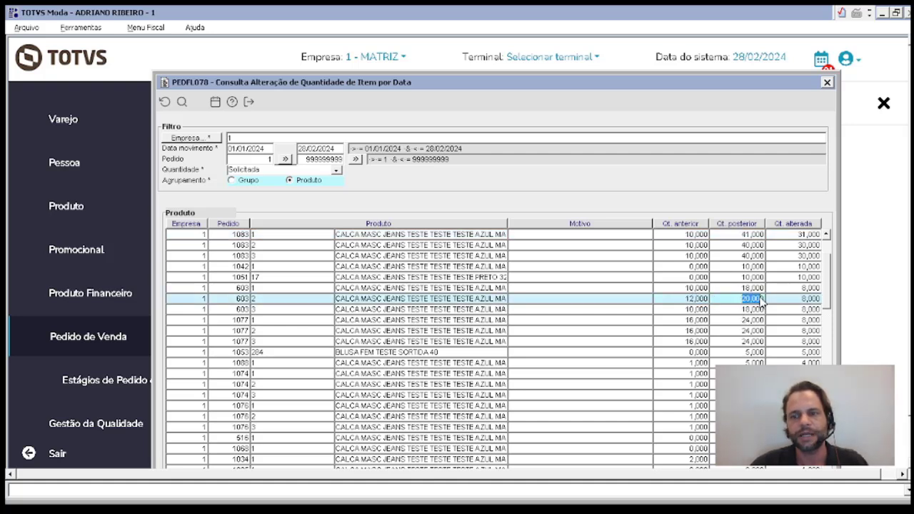
{"action": "left_click", "coordinate": [805, 299]}
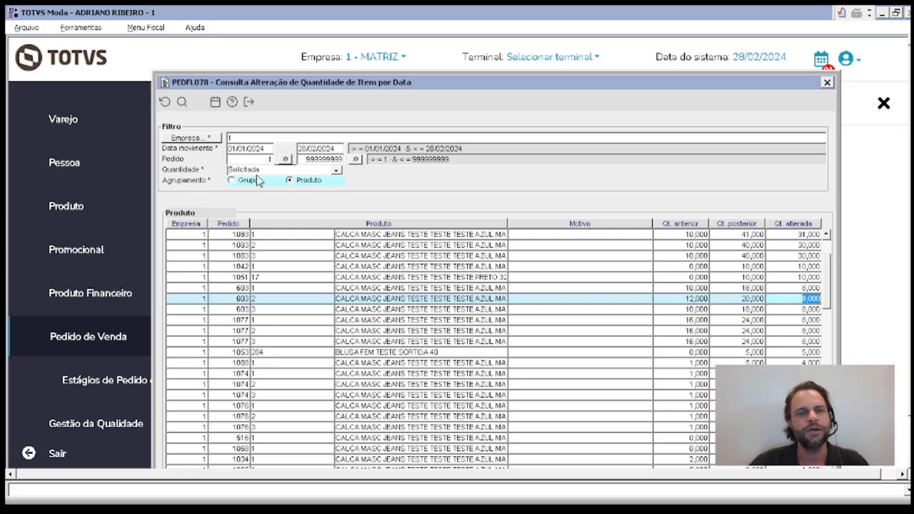
Step: Review the available quantity type options and close the item quantity change query
{"action": "left_click", "coordinate": [253, 170]}
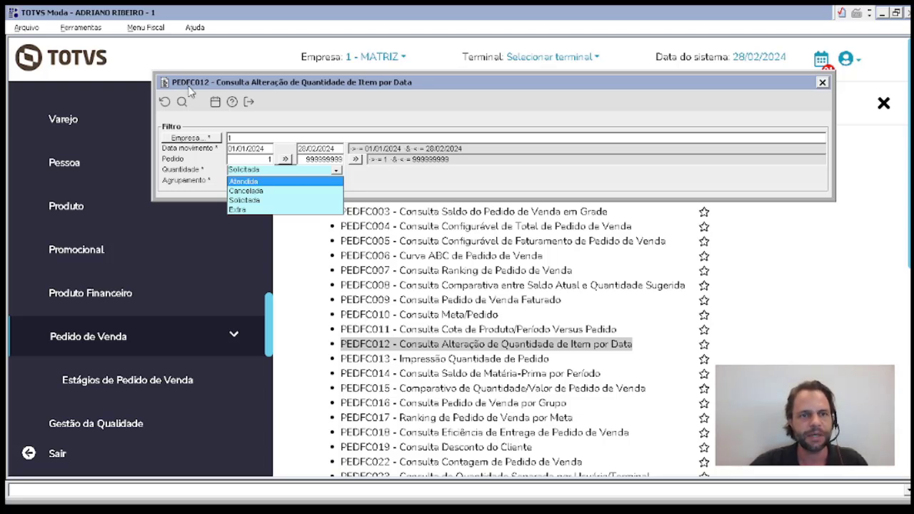
{"action": "left_click", "coordinate": [822, 82]}
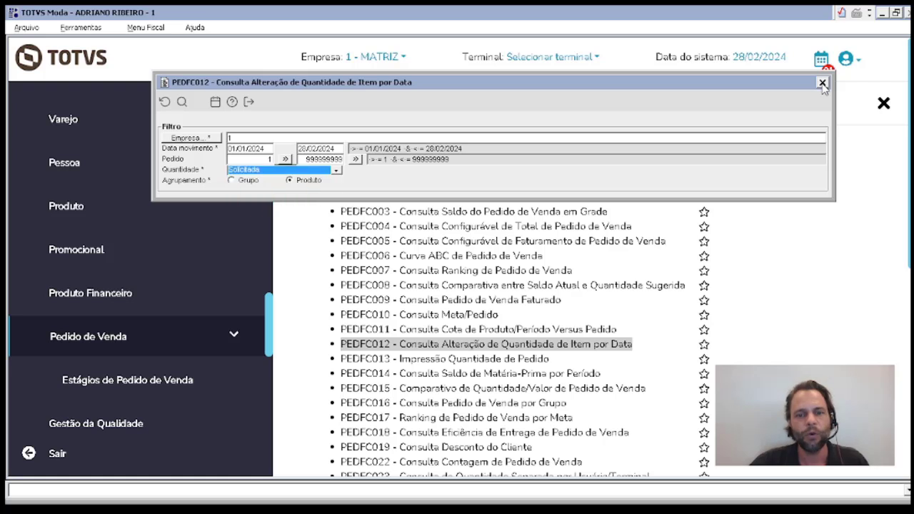
{"action": "left_click", "coordinate": [822, 83]}
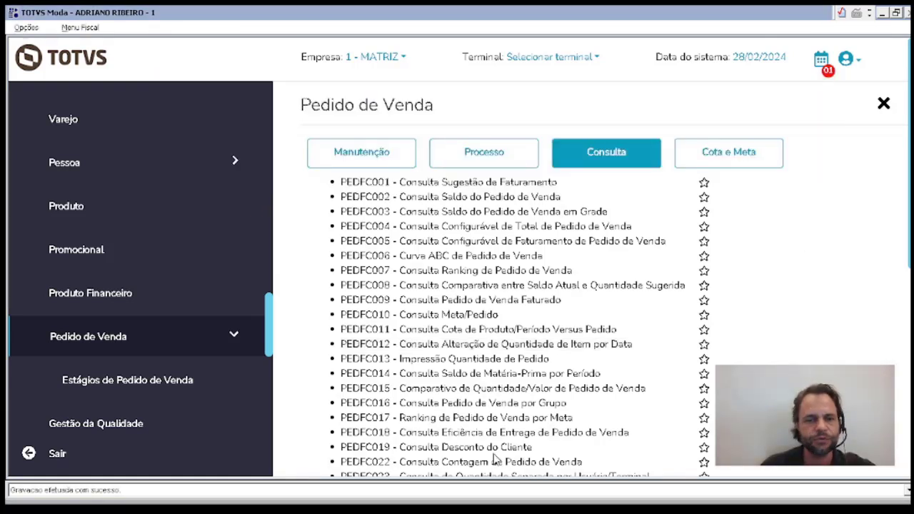
Step: Open query PEDFC018 and, in its general sales order filter, set the order situation to Parcialmente Atendido and Atendido
{"action": "left_click", "coordinate": [462, 433]}
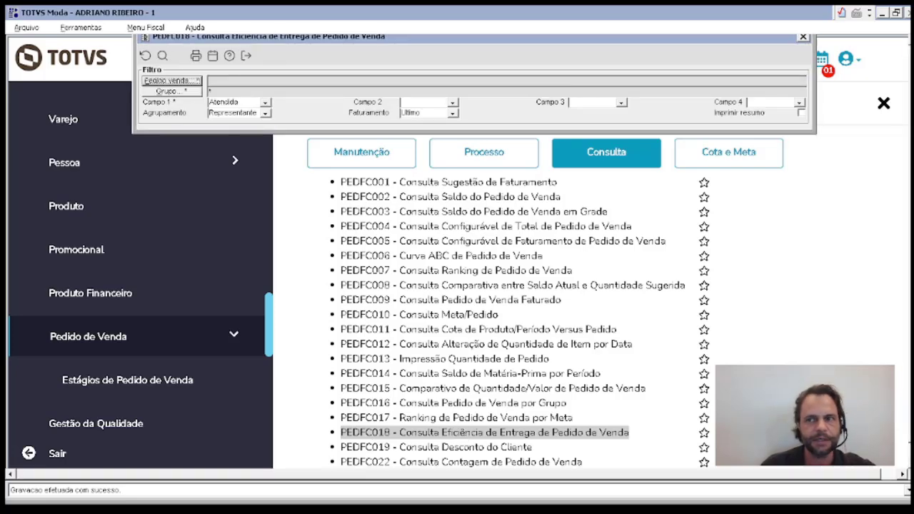
{"action": "left_click", "coordinate": [158, 92]}
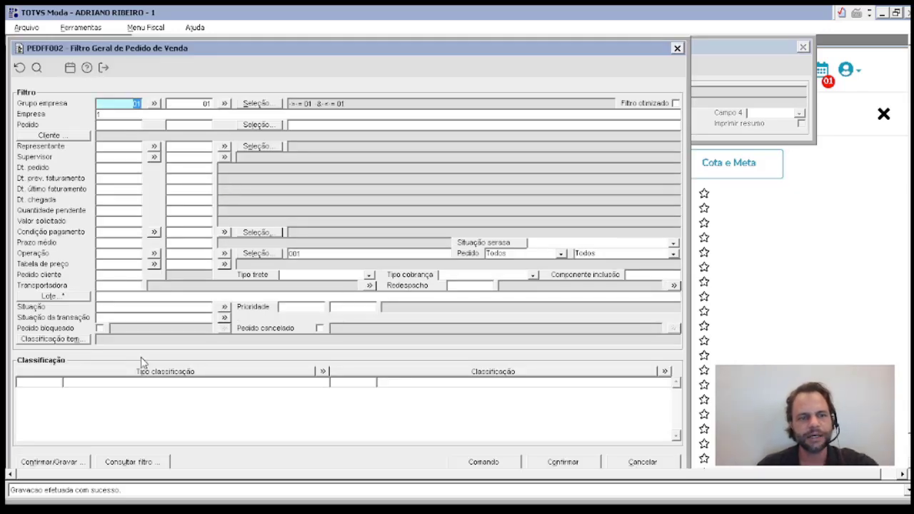
{"action": "left_click", "coordinate": [109, 308]}
{"action": "double_click", "coordinate": [114, 307]}
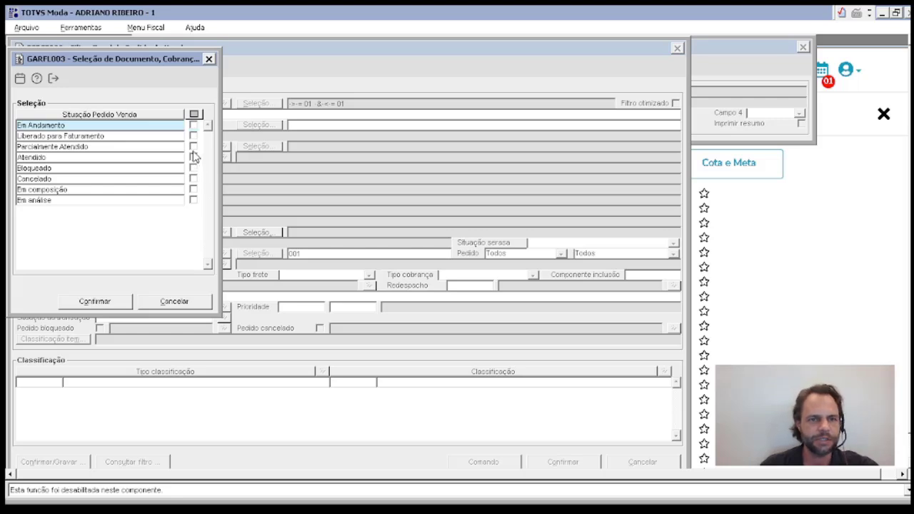
{"action": "left_click", "coordinate": [193, 156]}
{"action": "left_click", "coordinate": [193, 146]}
{"action": "left_click", "coordinate": [122, 301]}
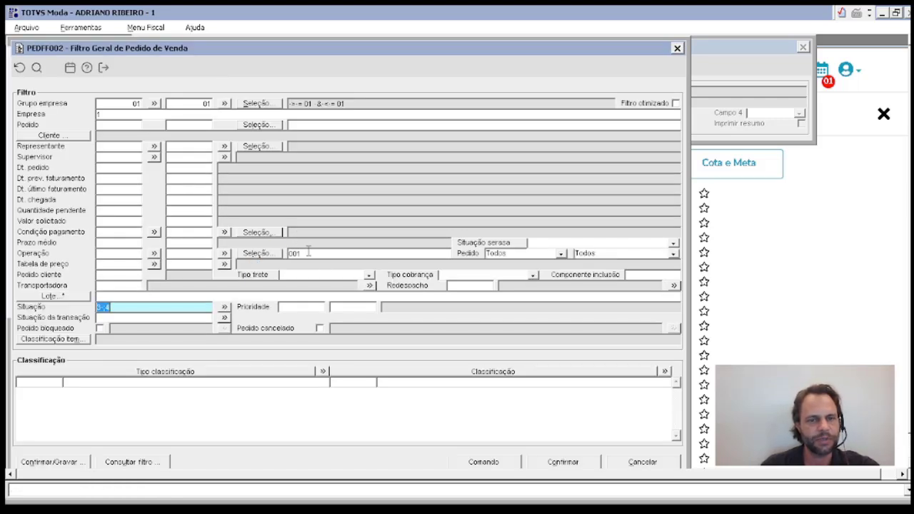
Step: Clear the operation code from the general sales order filter and confirm the filter
{"action": "left_click", "coordinate": [309, 253]}
{"action": "key", "text": "Delete"}
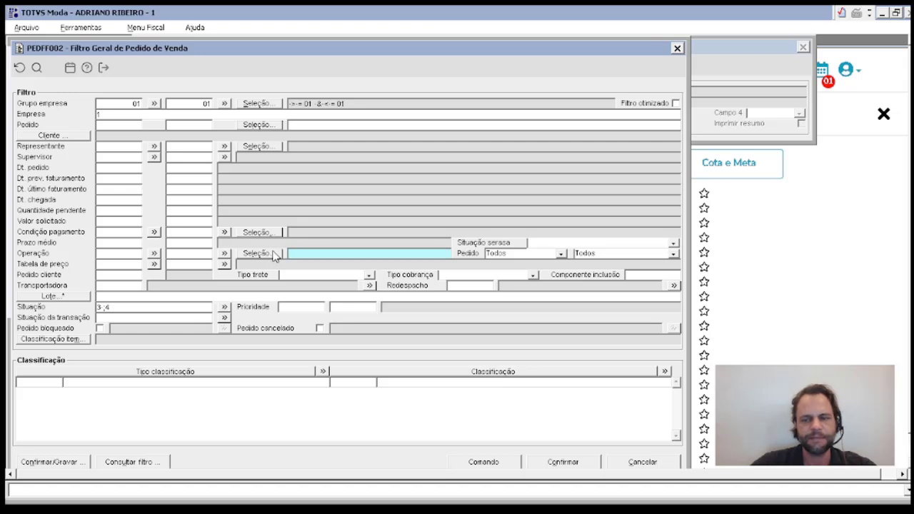
{"action": "key", "text": "Tab"}
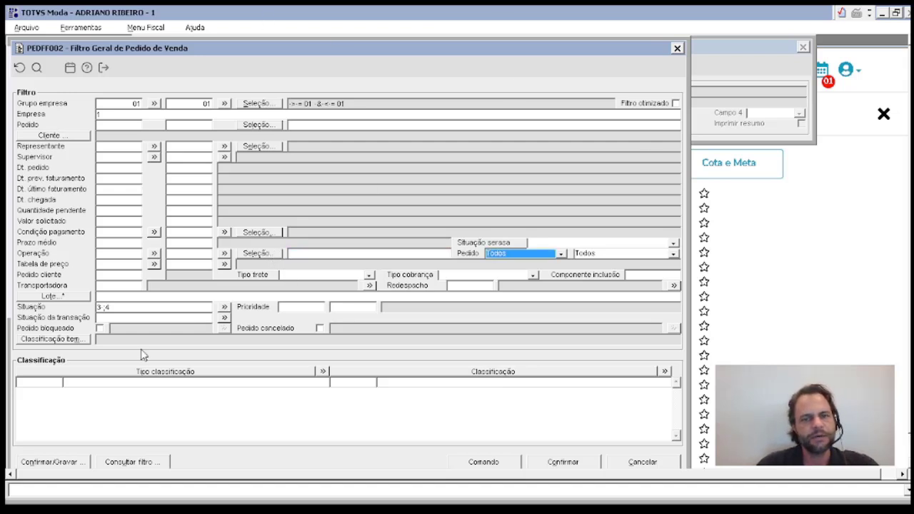
{"action": "left_click", "coordinate": [562, 461]}
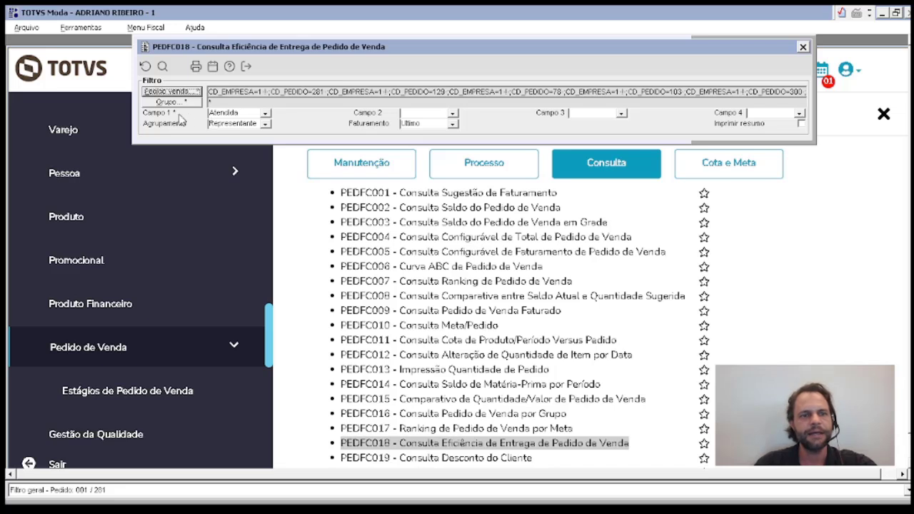
Step: Enable Imprimir resumo and run the delivery efficiency query grouped by Representante
{"action": "left_click", "coordinate": [225, 119]}
{"action": "left_click", "coordinate": [227, 121]}
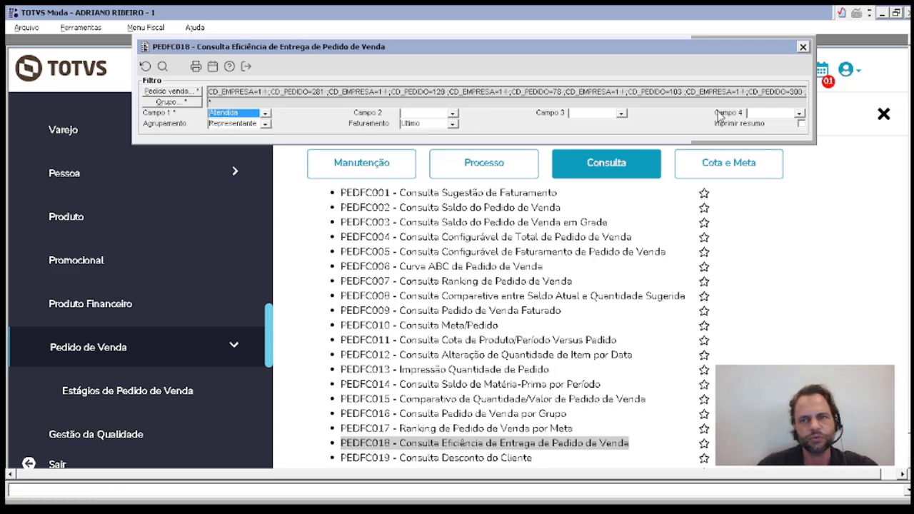
{"action": "left_click", "coordinate": [801, 124]}
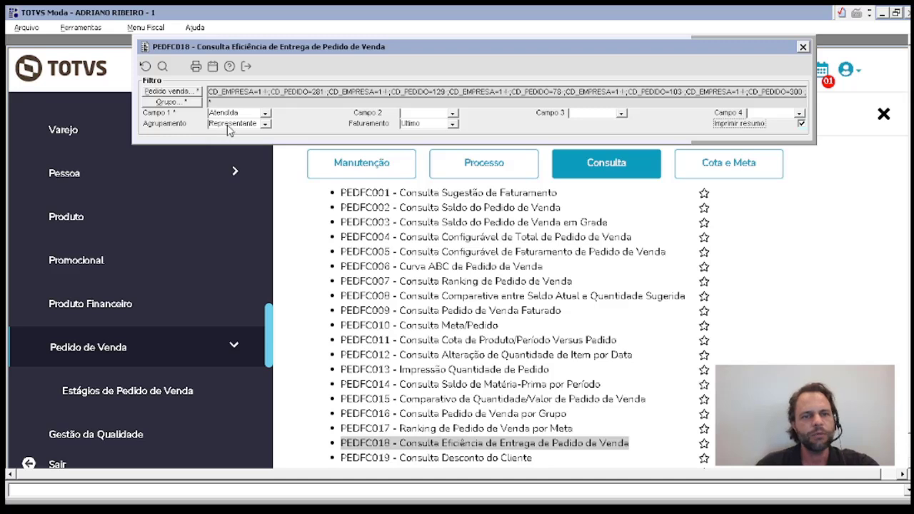
{"action": "left_click", "coordinate": [259, 124]}
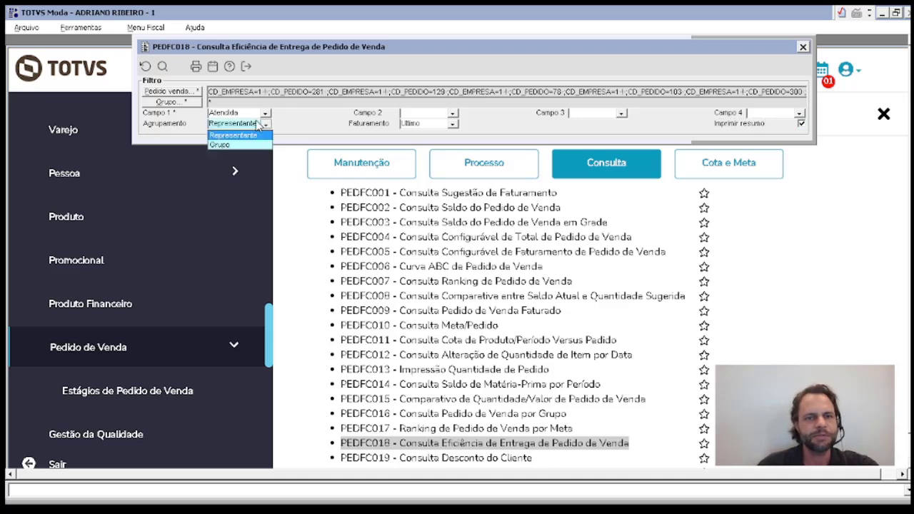
{"action": "left_click", "coordinate": [258, 125]}
{"action": "left_click", "coordinate": [163, 66]}
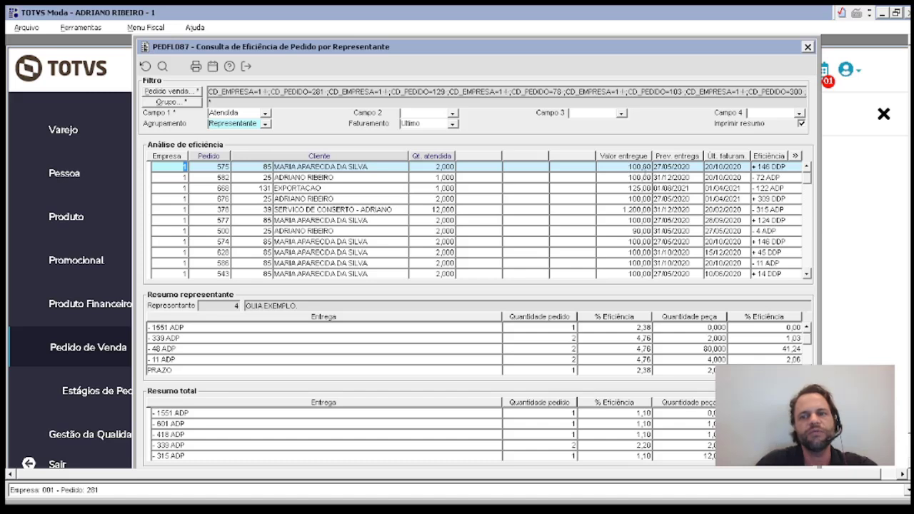
Step: Compare the expected delivery date, last billing date and efficiency of the first two orders in the results
{"action": "left_click", "coordinate": [671, 168]}
{"action": "left_click", "coordinate": [743, 177]}
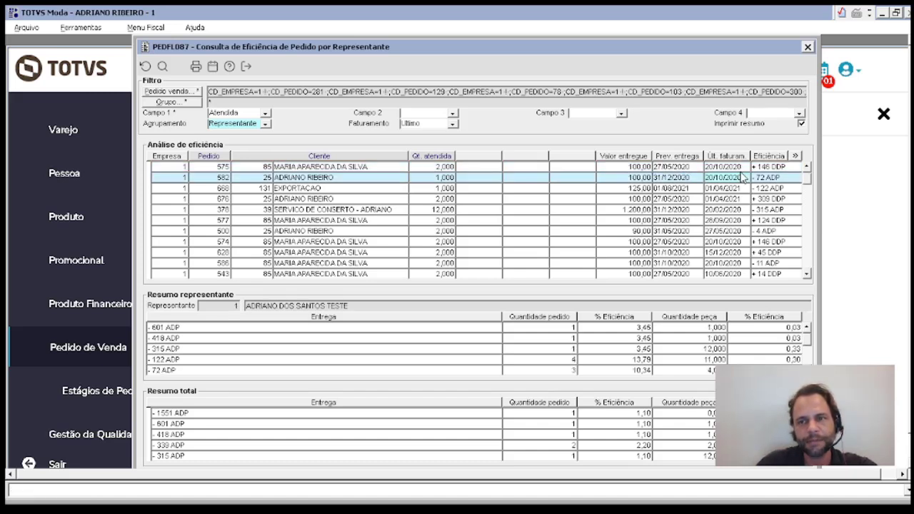
{"action": "left_click", "coordinate": [758, 168]}
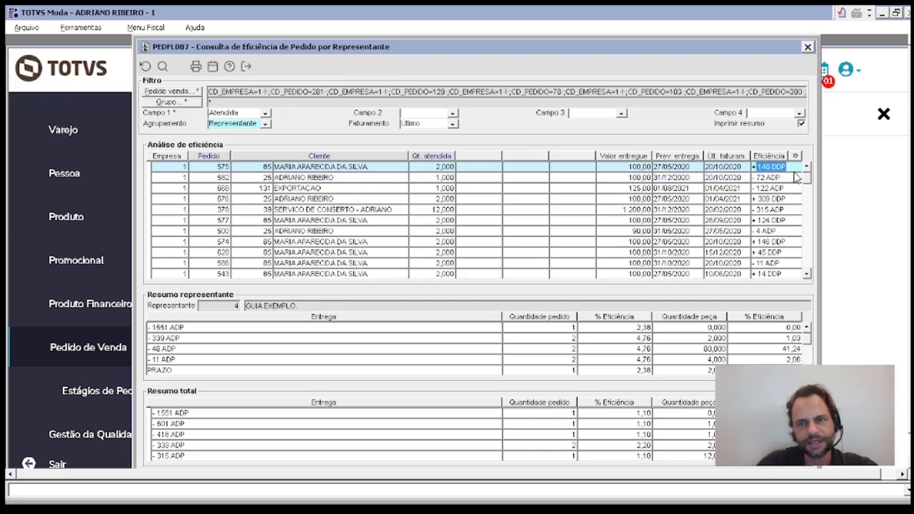
{"action": "left_click", "coordinate": [785, 167]}
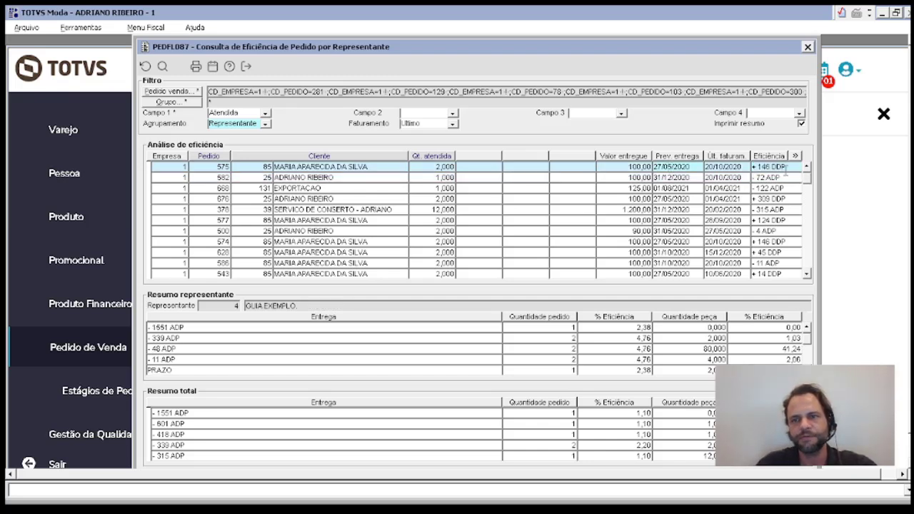
{"action": "left_click_drag", "start_coordinate": [760, 166], "coordinate": [786, 166]}
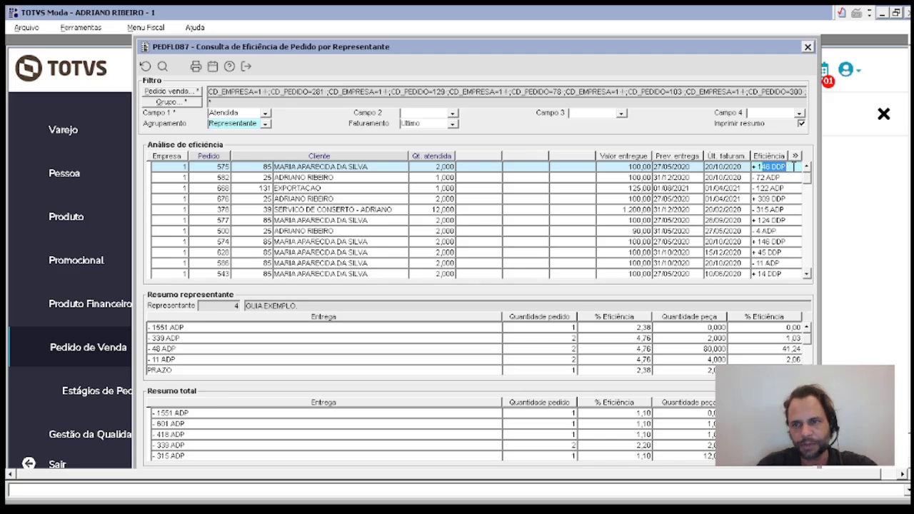
{"action": "left_click", "coordinate": [786, 177]}
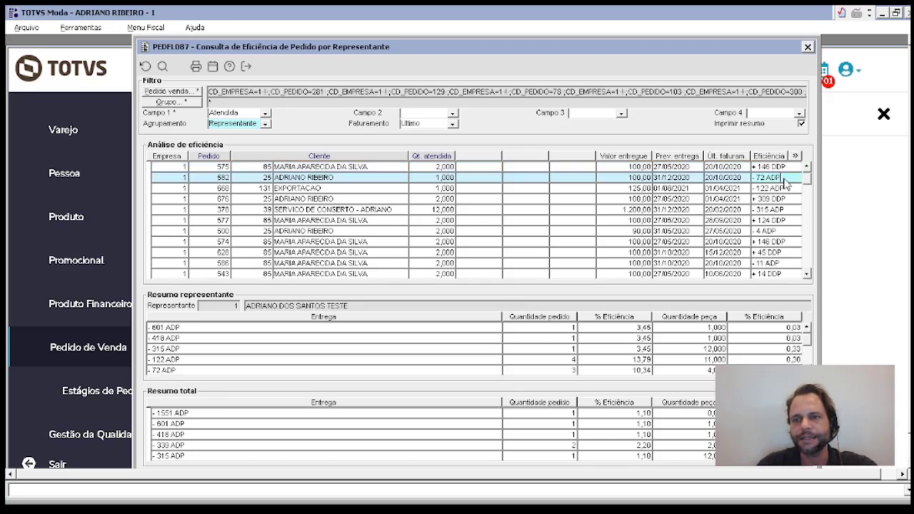
{"action": "left_click_drag", "start_coordinate": [784, 181], "coordinate": [745, 175]}
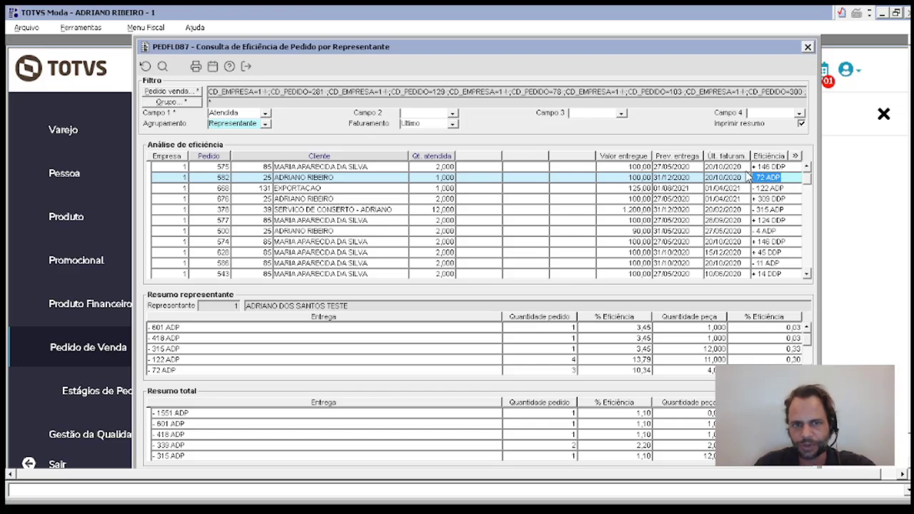
Step: Examine the representative and served quantity of the second and third orders in the efficiency analysis
{"action": "left_click", "coordinate": [209, 174]}
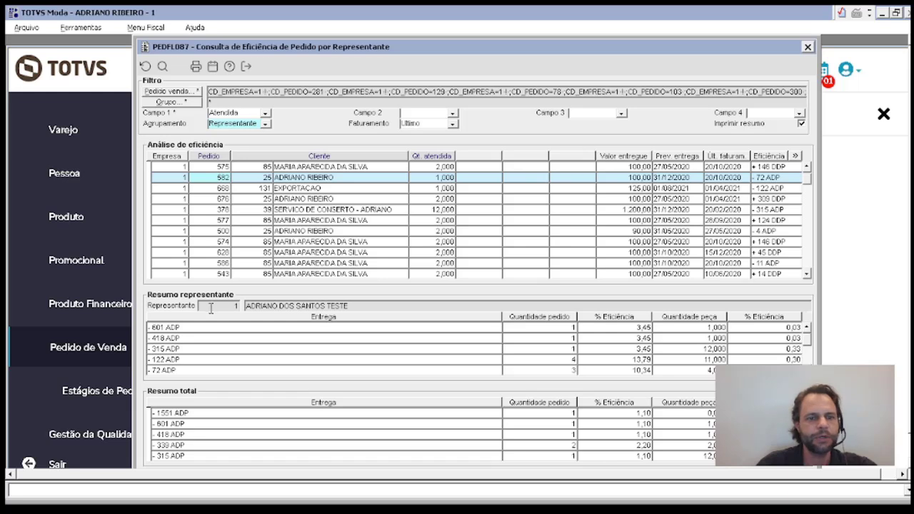
{"action": "left_click", "coordinate": [217, 188]}
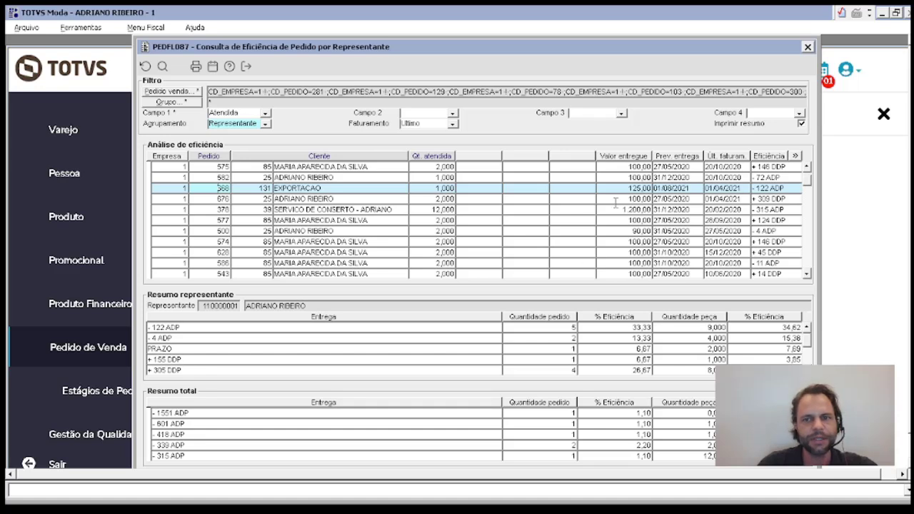
{"action": "left_click", "coordinate": [438, 188]}
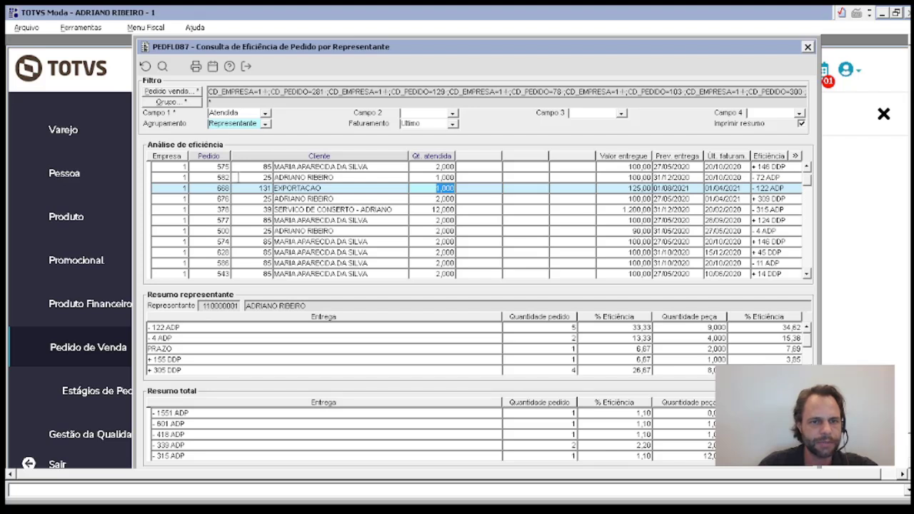
{"action": "left_click", "coordinate": [225, 188]}
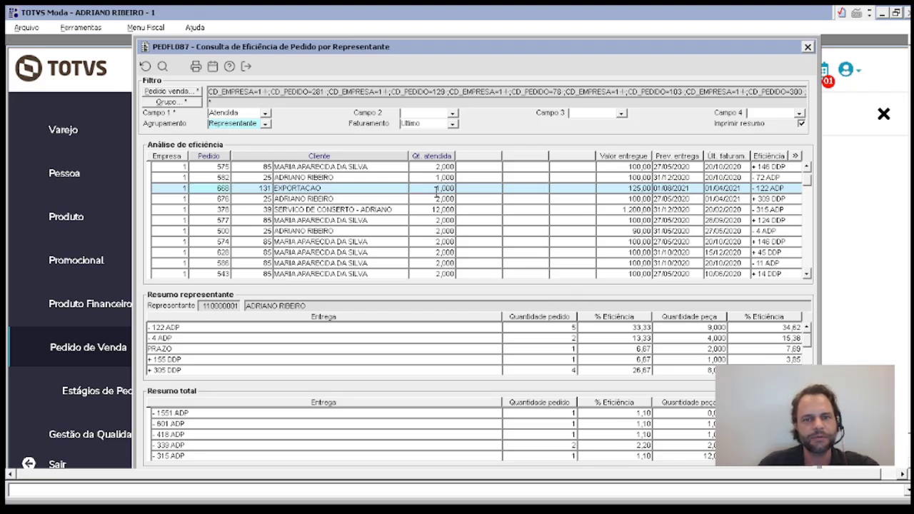
Step: Go through the third order's representative summary down to its last delivery row and examine the total summary rows
{"action": "left_click", "coordinate": [563, 327]}
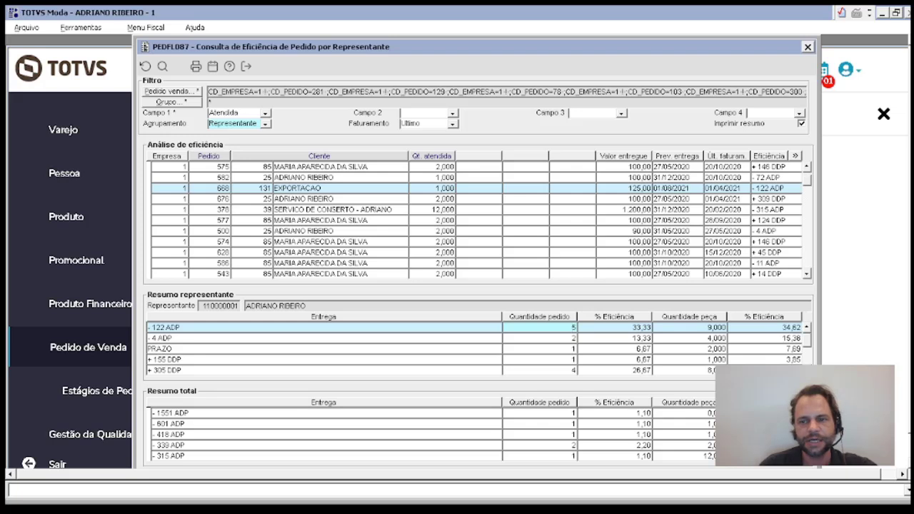
{"action": "key", "text": "Down"}
{"action": "key", "text": "Down"}
{"action": "key", "text": "Down"}
{"action": "key", "text": "Down"}
{"action": "key", "text": "Down"}
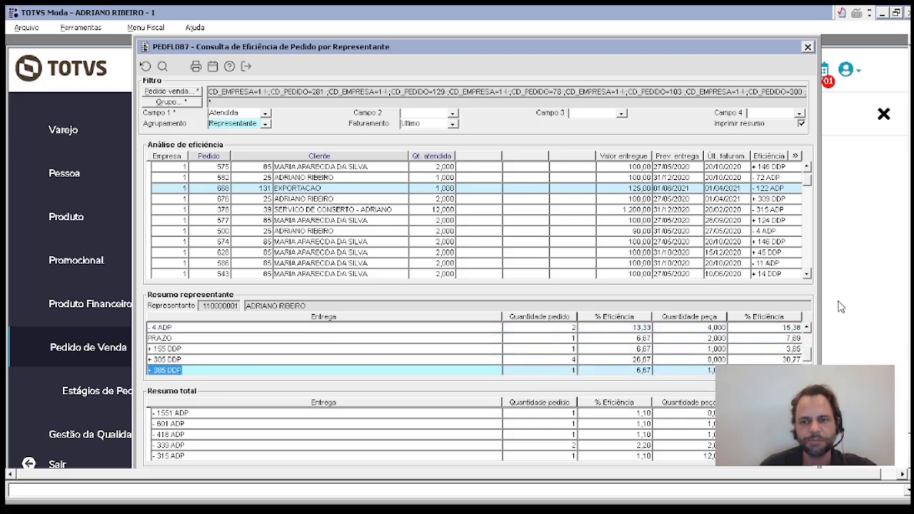
{"action": "key", "text": "Down"}
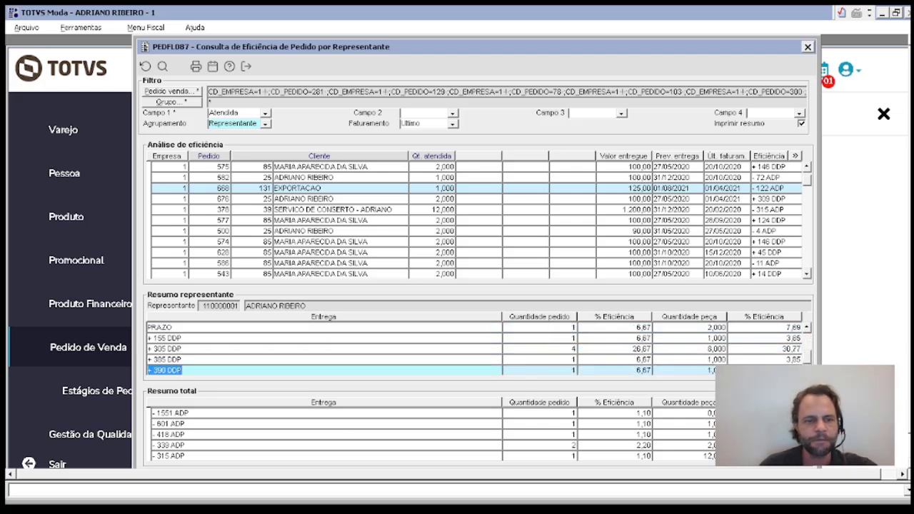
{"action": "left_click", "coordinate": [182, 423]}
{"action": "left_click", "coordinate": [191, 446]}
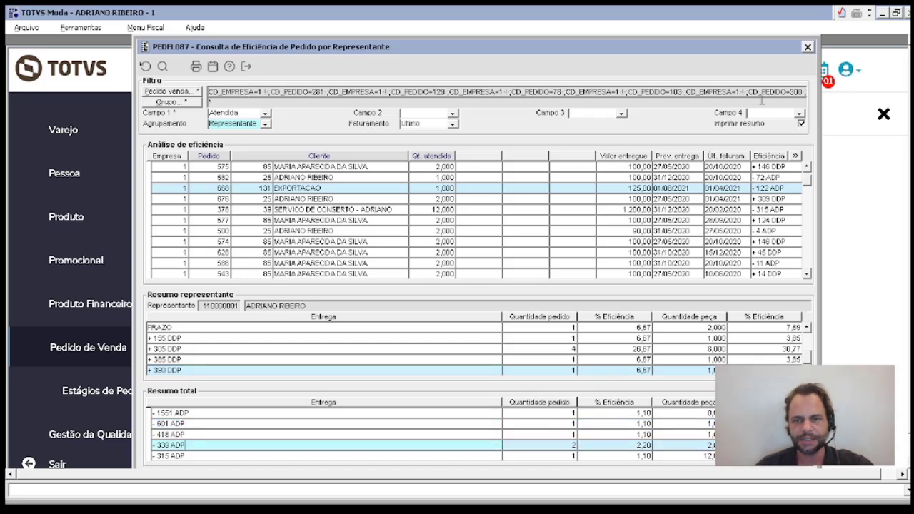
Step: Examine the fourth order's representative summary, served quantity and customer in the efficiency results
{"action": "left_click", "coordinate": [215, 199]}
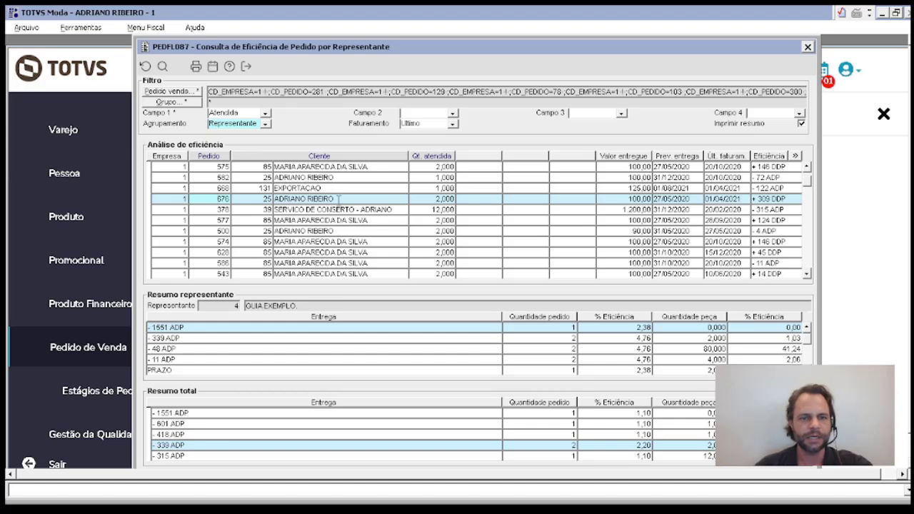
{"action": "left_click", "coordinate": [233, 307]}
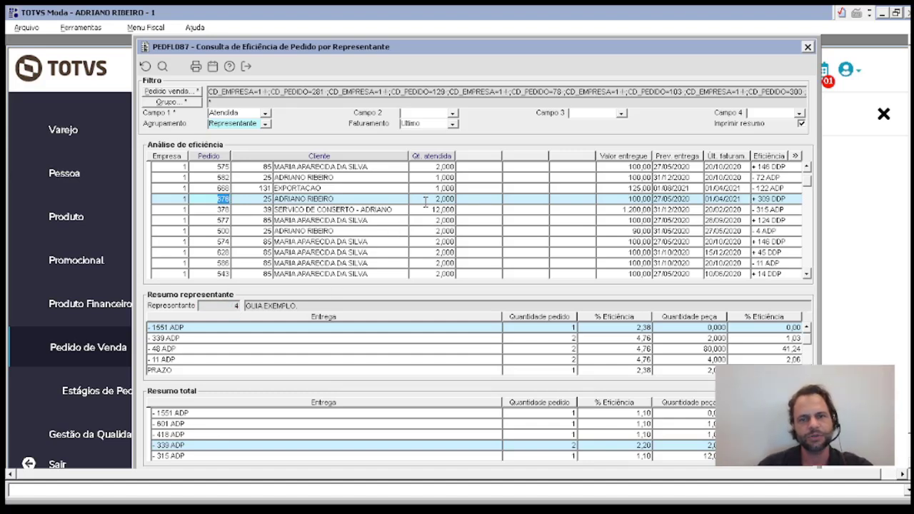
{"action": "left_click", "coordinate": [450, 199]}
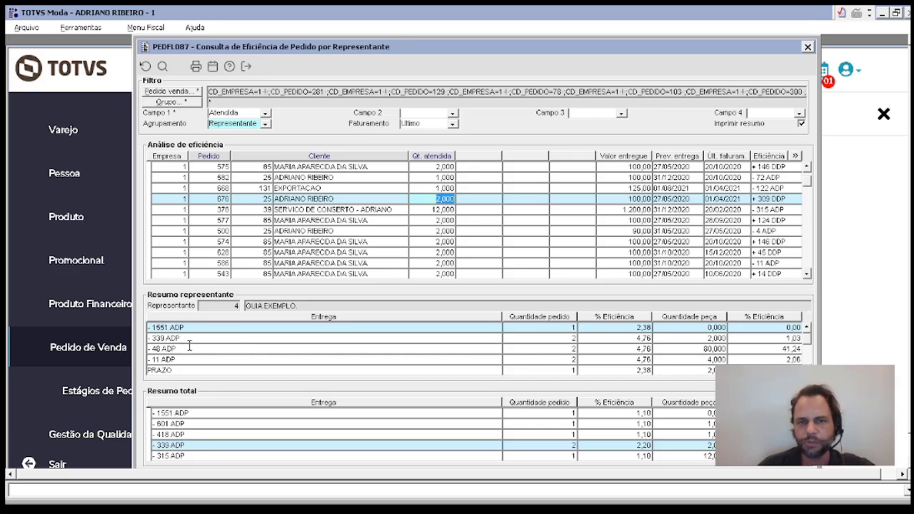
{"action": "left_click", "coordinate": [246, 198]}
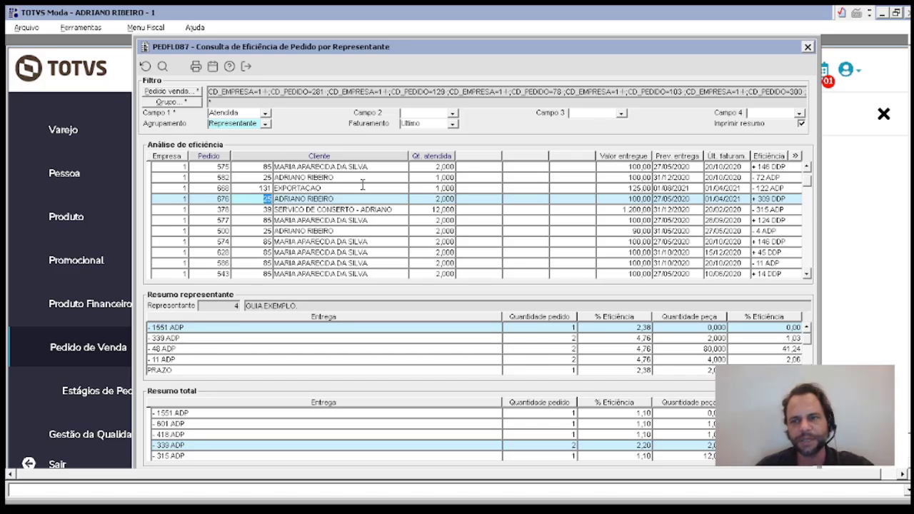
Step: Check the fourth order's efficiency and view its record in sales order maintenance (PEDFM001), returning to the results
{"action": "key", "text": "End"}
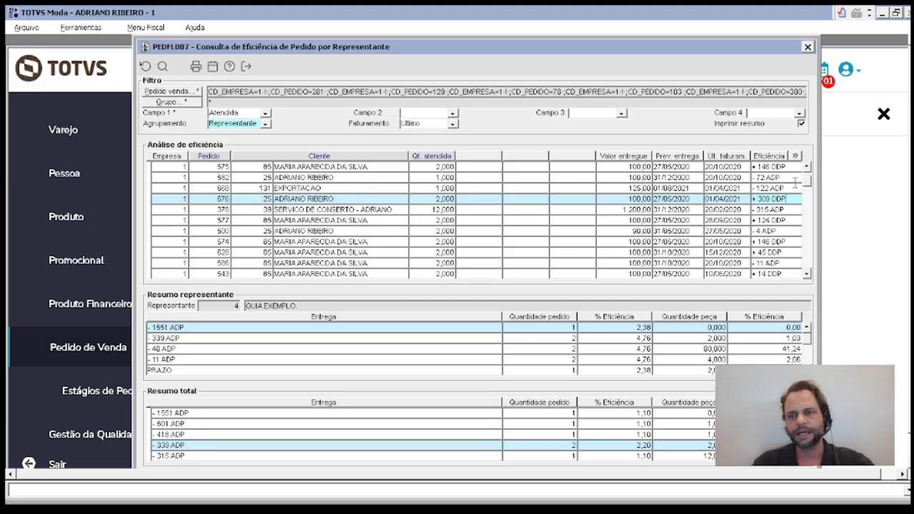
{"action": "key", "text": "Home"}
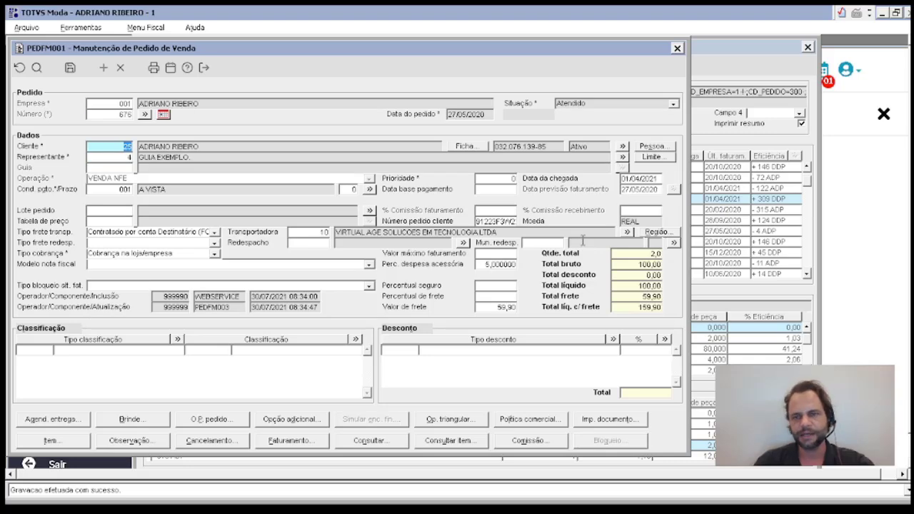
{"action": "key", "text": "Escape"}
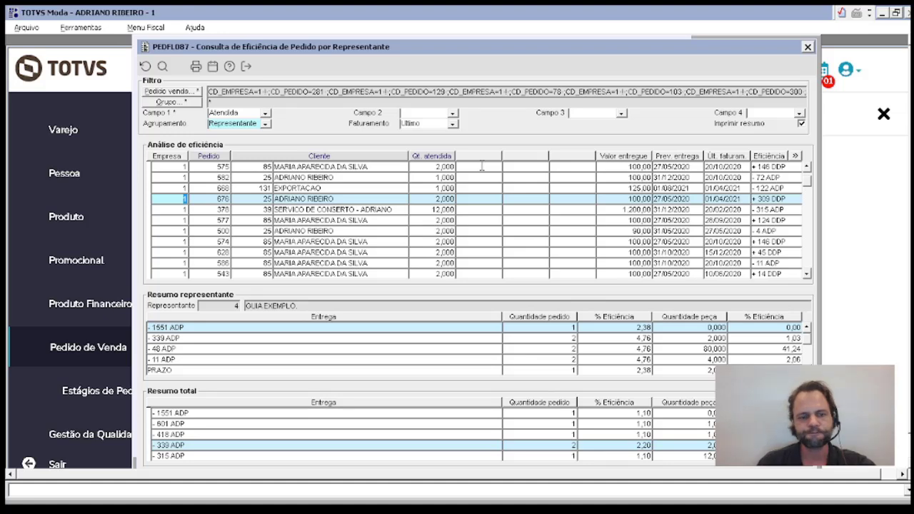
Step: Close the delivery efficiency query and open PEDFC022 - Consulta Contagem de Pedido de Venda
{"action": "key", "text": "Escape"}
{"action": "key", "text": "Escape"}
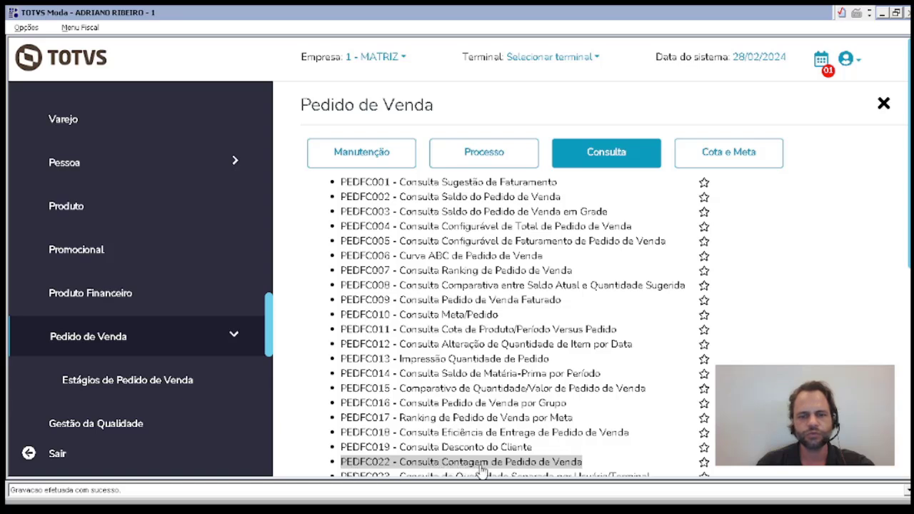
{"action": "left_click", "coordinate": [511, 463]}
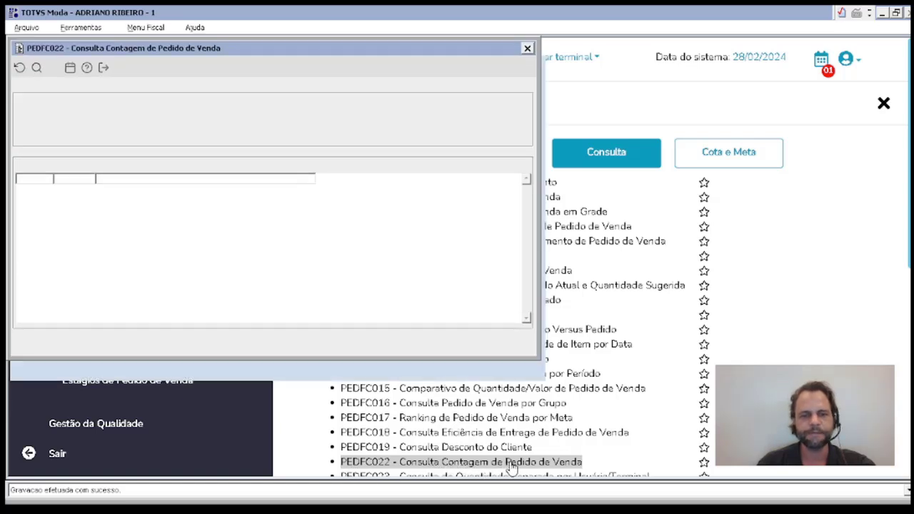
{"action": "left_click", "coordinate": [141, 114]}
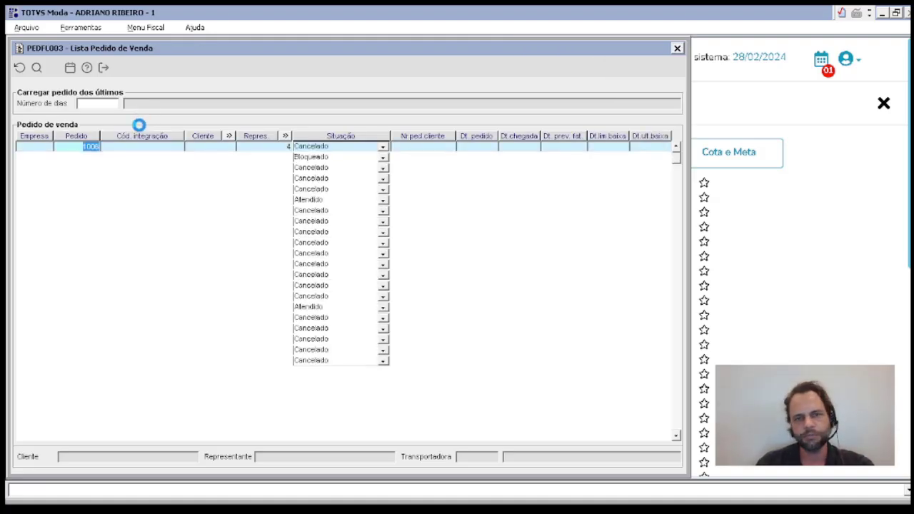
{"action": "double_click", "coordinate": [97, 200]}
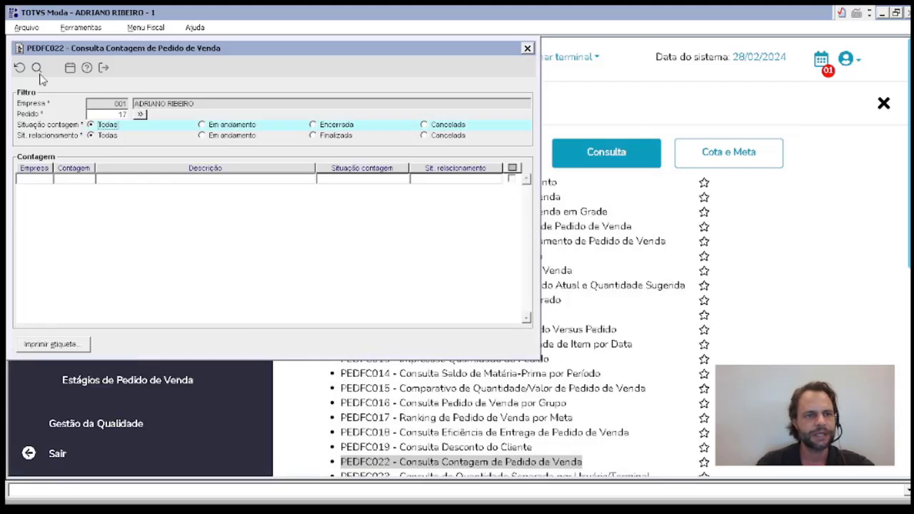
{"action": "left_click", "coordinate": [67, 180]}
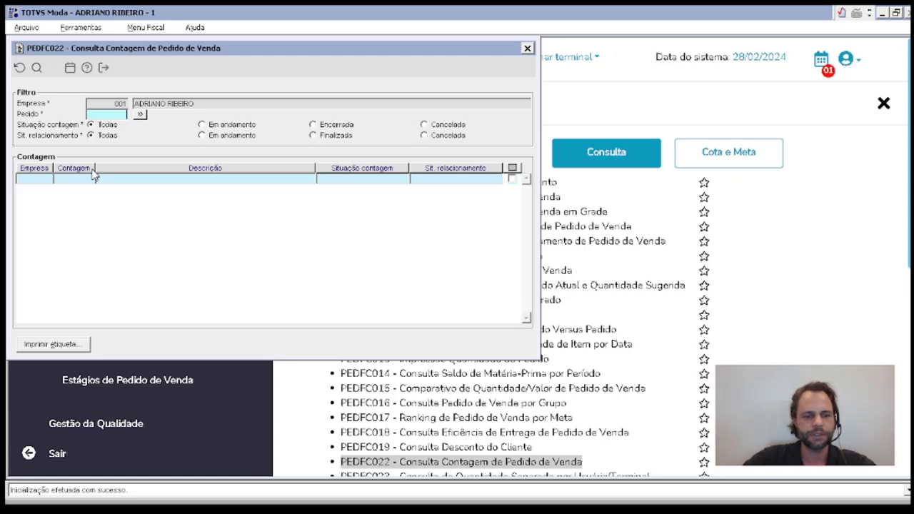
Step: Enter the sales order number, list its counts with both situation filters on Todas, and mark the listed count
{"action": "type", "text": "1090"}
{"action": "key", "text": "Tab"}
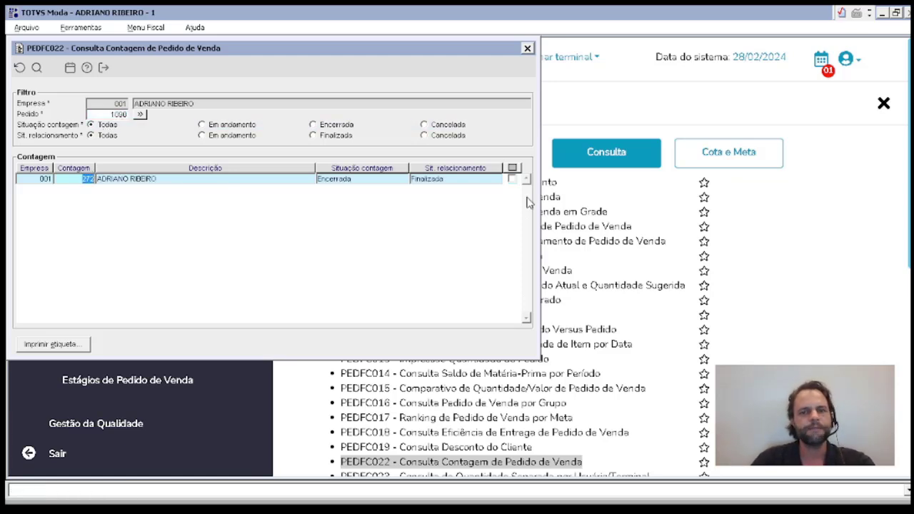
{"action": "left_click", "coordinate": [511, 179]}
{"action": "left_click", "coordinate": [511, 179]}
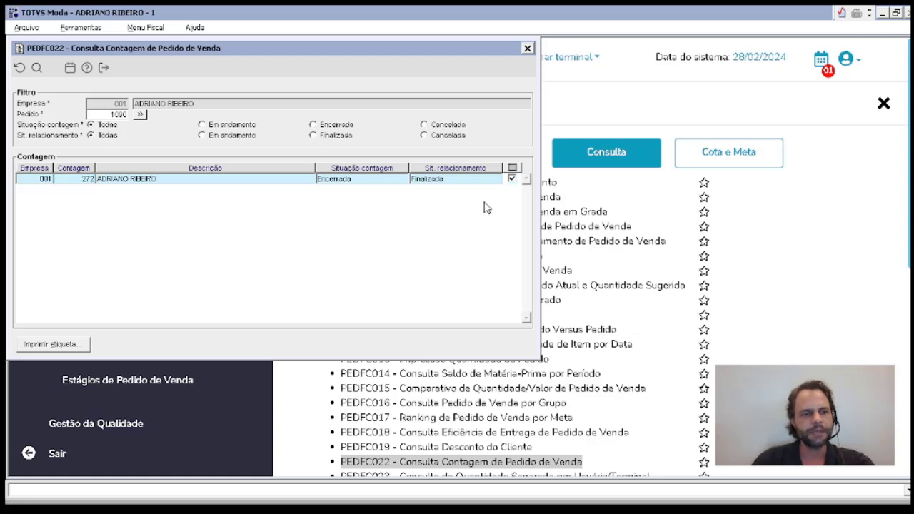
Step: View the label printing screen (GERFP022) for the marked count, cancel it, and move the count query window aside
{"action": "left_click", "coordinate": [40, 345]}
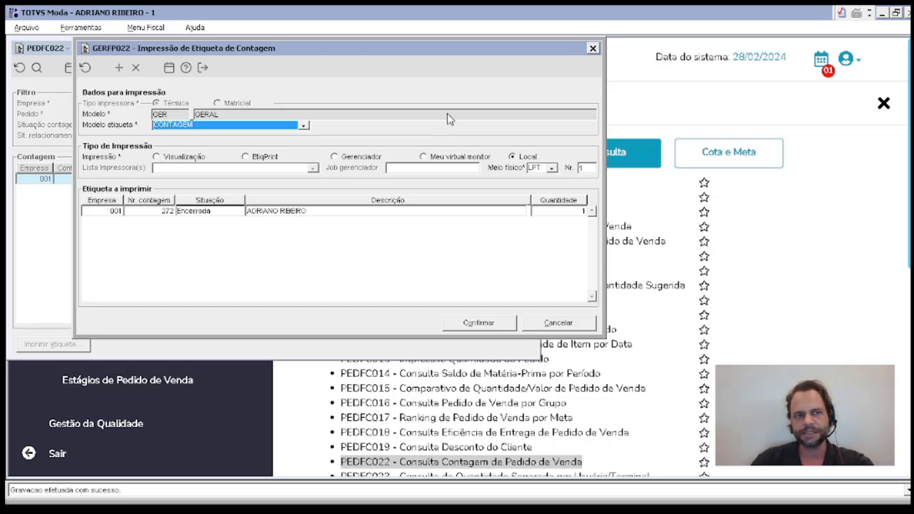
{"action": "left_click", "coordinate": [559, 323]}
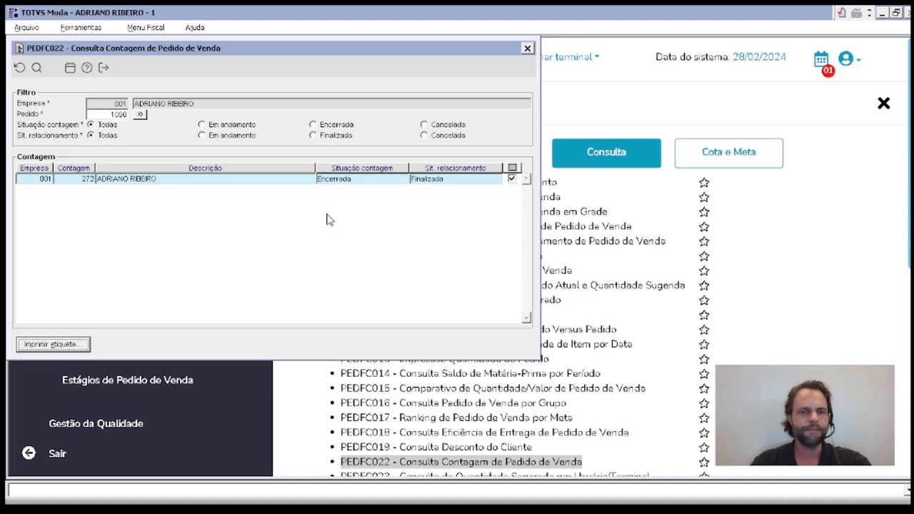
{"action": "left_click_drag", "start_coordinate": [237, 51], "coordinate": [401, 76]}
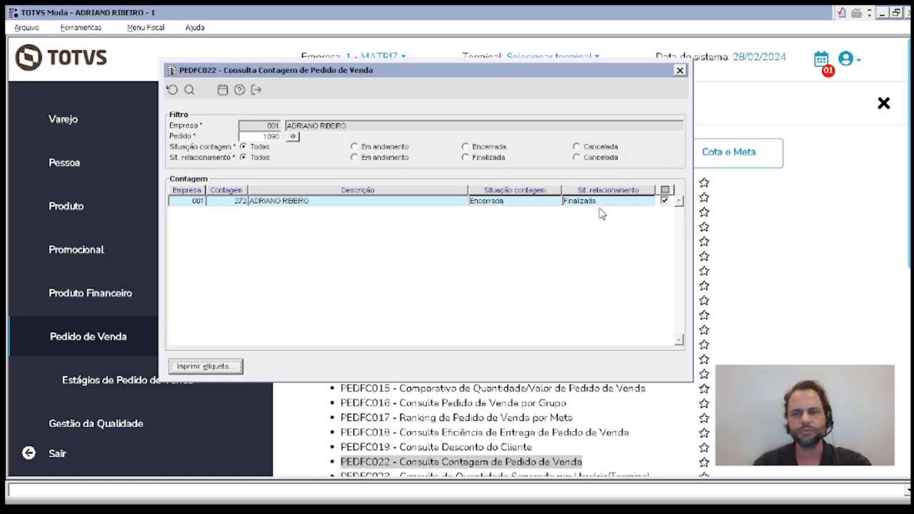
Step: Close the count query and open PEDFC028 - Consulta Previsão de Faturamento de Pedido de Venda, moving its window aside
{"action": "left_click", "coordinate": [679, 72]}
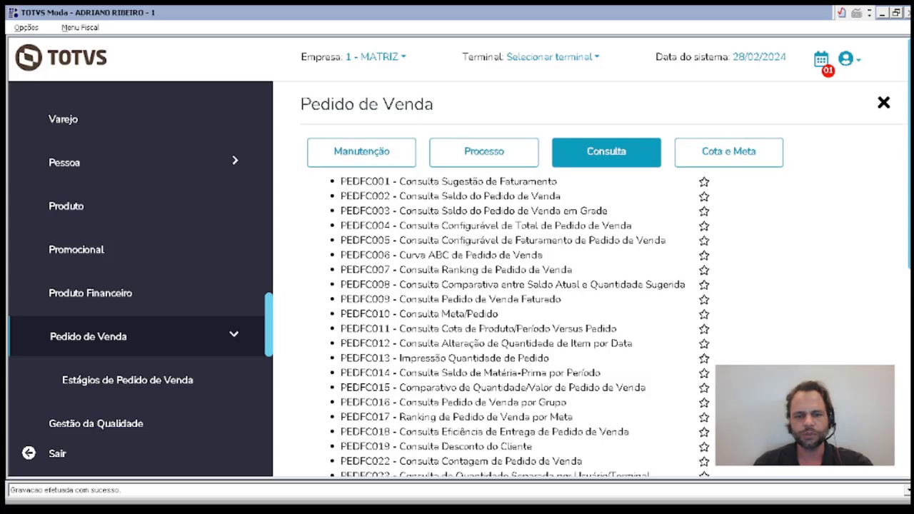
{"action": "scroll", "coordinate": [600, 286], "scroll_direction": "down", "scroll_amount": 2}
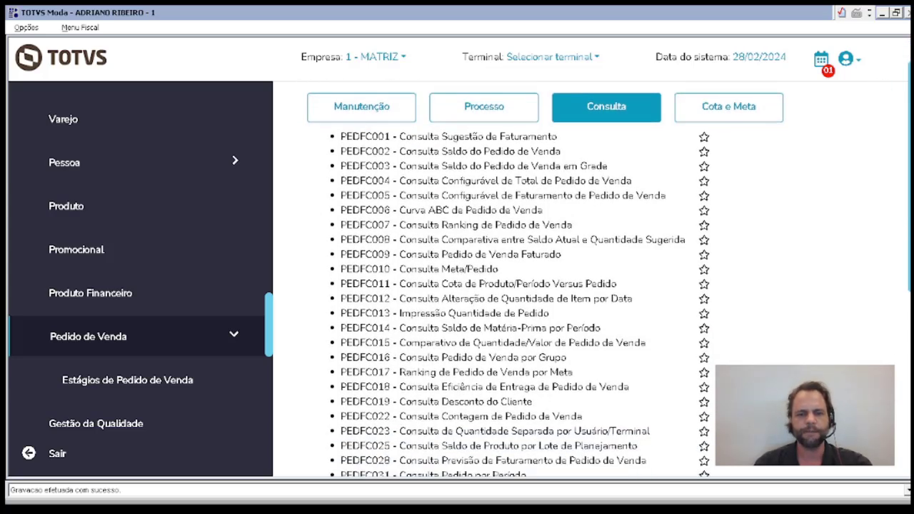
{"action": "scroll", "coordinate": [609, 281], "scroll_direction": "down", "scroll_amount": 1}
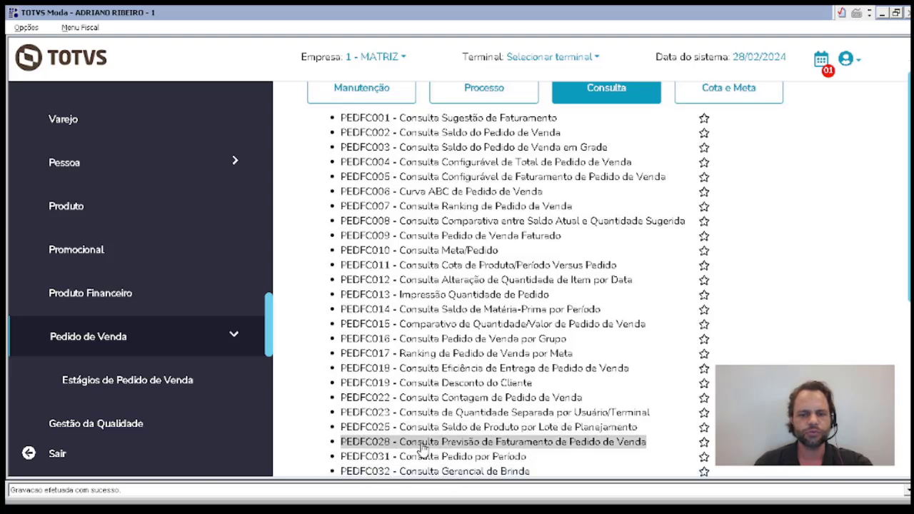
{"action": "left_click", "coordinate": [463, 448]}
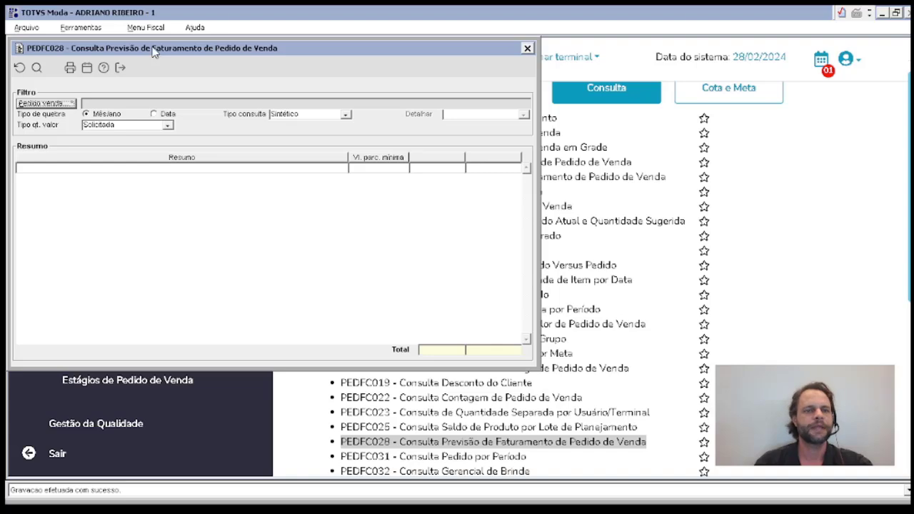
{"action": "left_click_drag", "start_coordinate": [152, 51], "coordinate": [238, 65]}
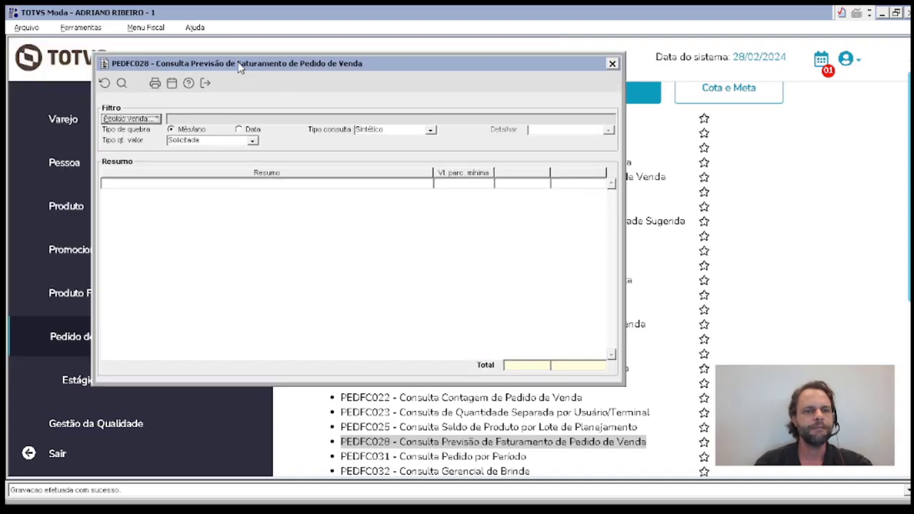
Step: Clear the operation selection in the general sales order filter (PEDFF002) and apply the filter to the forecast query
{"action": "left_click", "coordinate": [130, 119]}
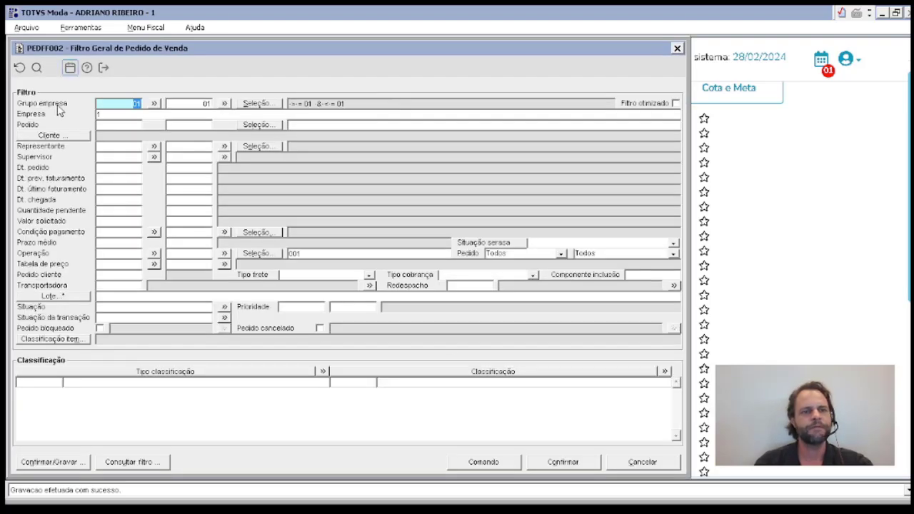
{"action": "left_click", "coordinate": [293, 253]}
{"action": "key", "text": "Delete"}
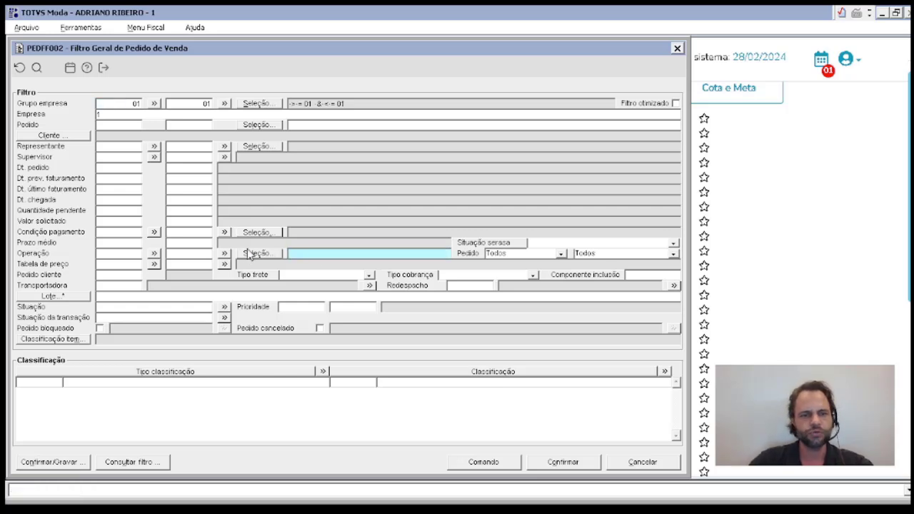
{"action": "key", "text": "Tab"}
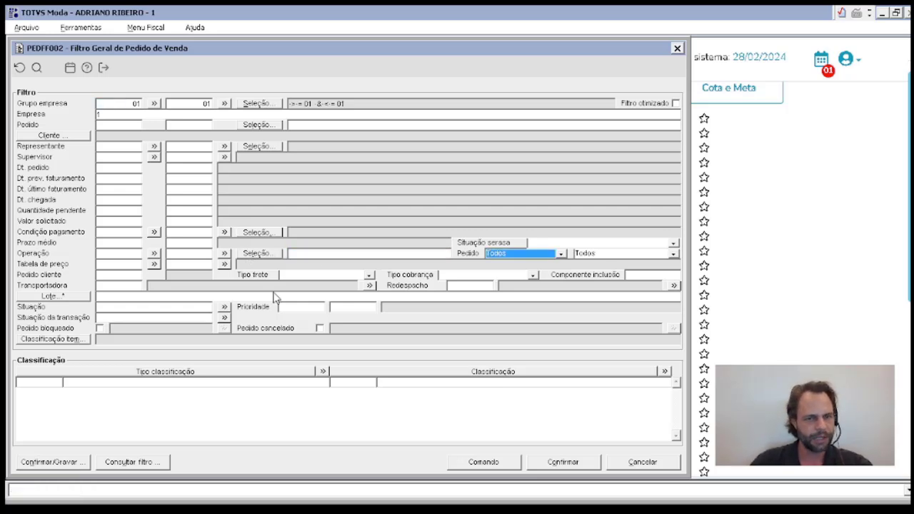
{"action": "left_click", "coordinate": [542, 462]}
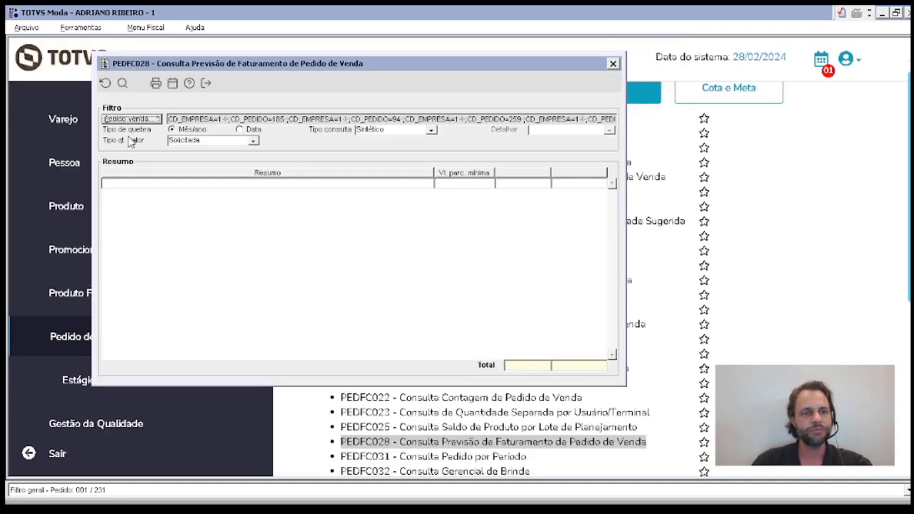
Step: Run the forecast query with break type Data, query type Sintético and quantity/value type Atendida
{"action": "left_click", "coordinate": [250, 131]}
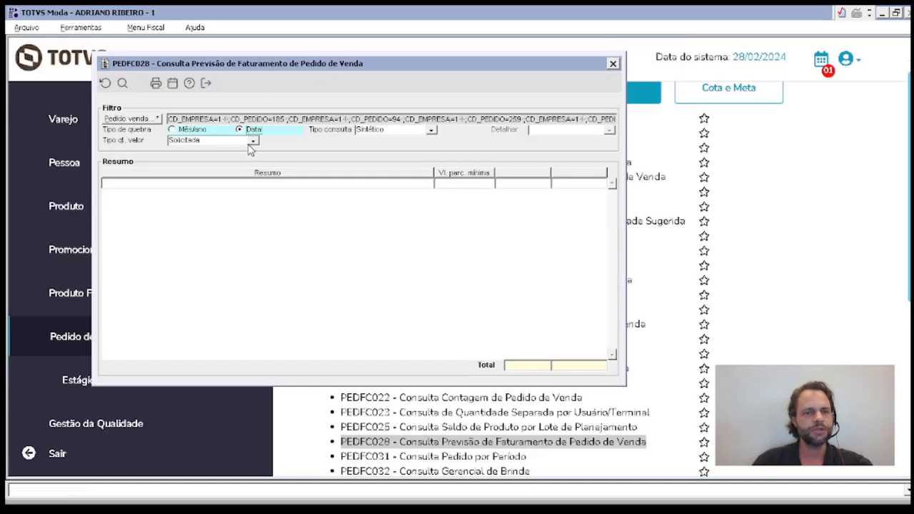
{"action": "left_click", "coordinate": [365, 131]}
{"action": "left_click", "coordinate": [366, 140]}
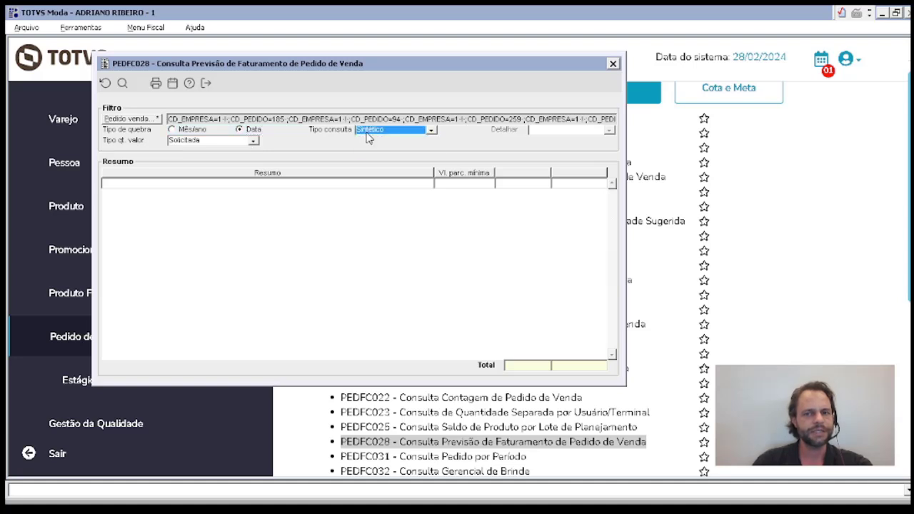
{"action": "left_click", "coordinate": [214, 140]}
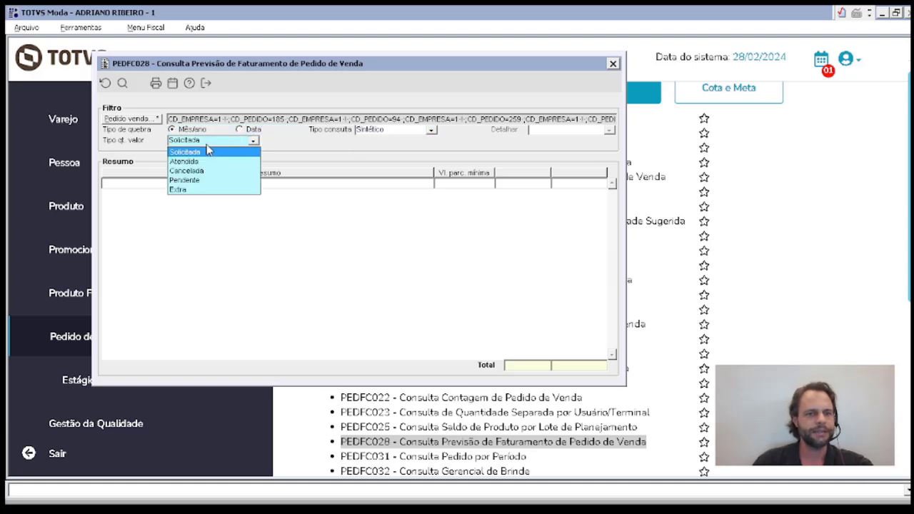
{"action": "left_click", "coordinate": [194, 162]}
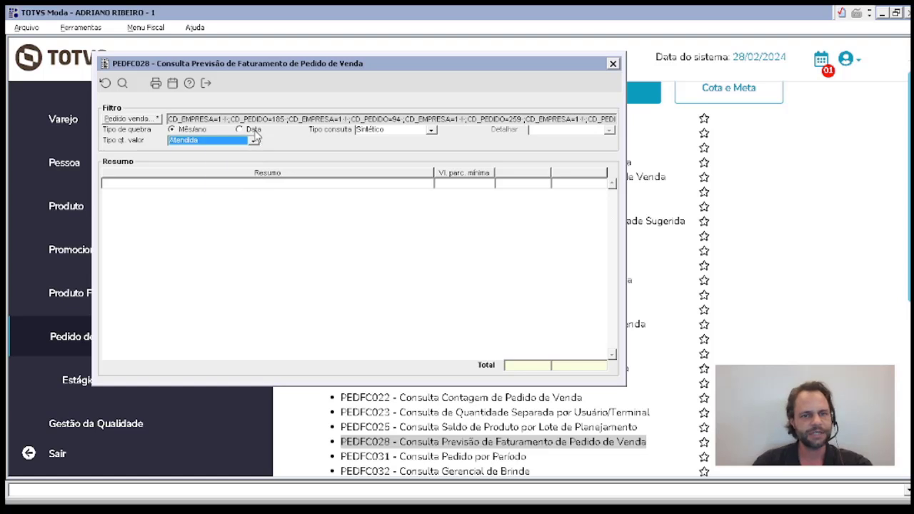
{"action": "left_click", "coordinate": [250, 130]}
{"action": "left_click", "coordinate": [125, 84]}
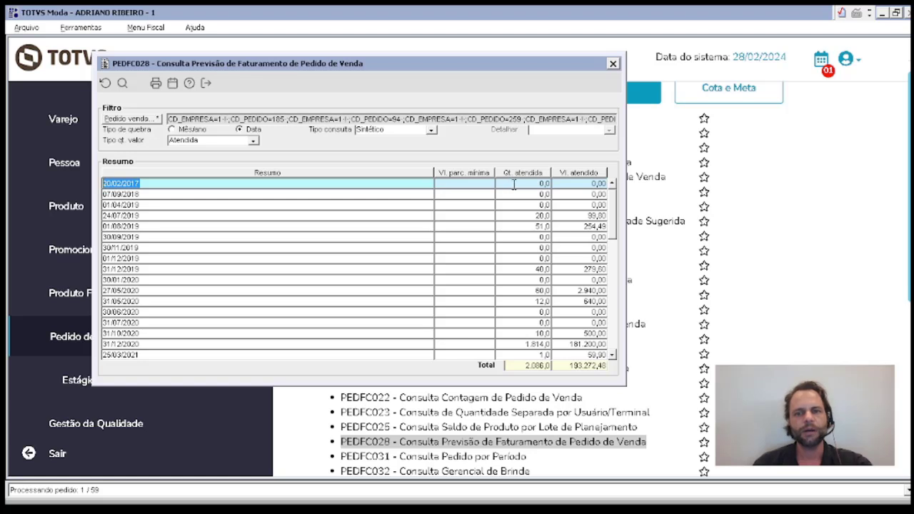
Step: Examine the served quantity and value for 24/07/2019 and 01/08/2019, and the total served quantity
{"action": "left_click", "coordinate": [528, 215]}
{"action": "left_click", "coordinate": [593, 215]}
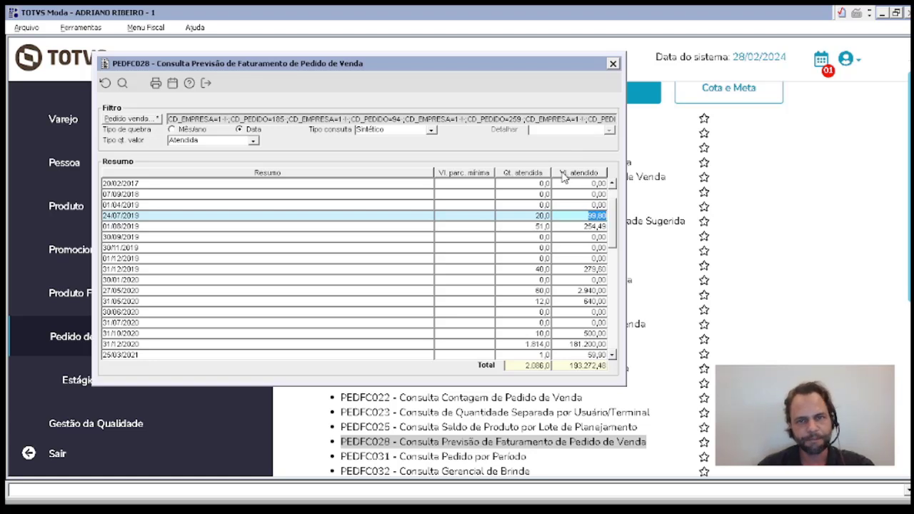
{"action": "left_click", "coordinate": [527, 226]}
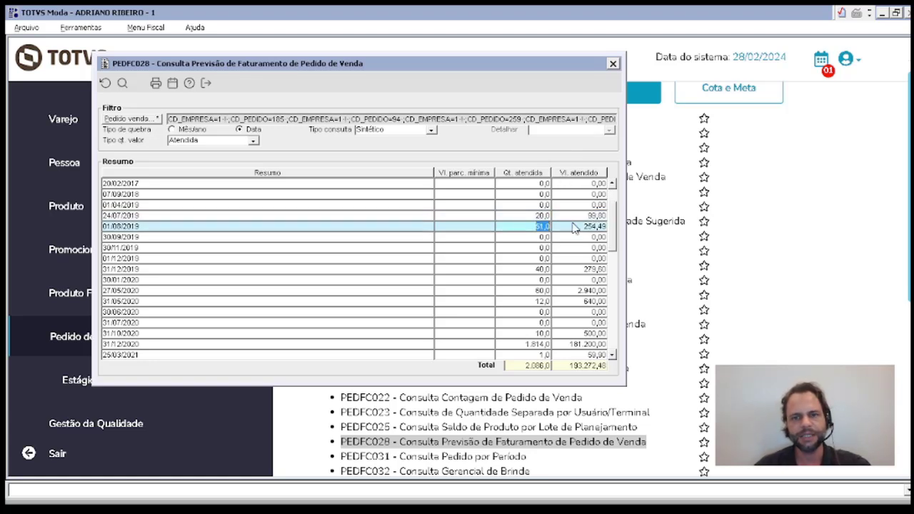
{"action": "left_click", "coordinate": [159, 229]}
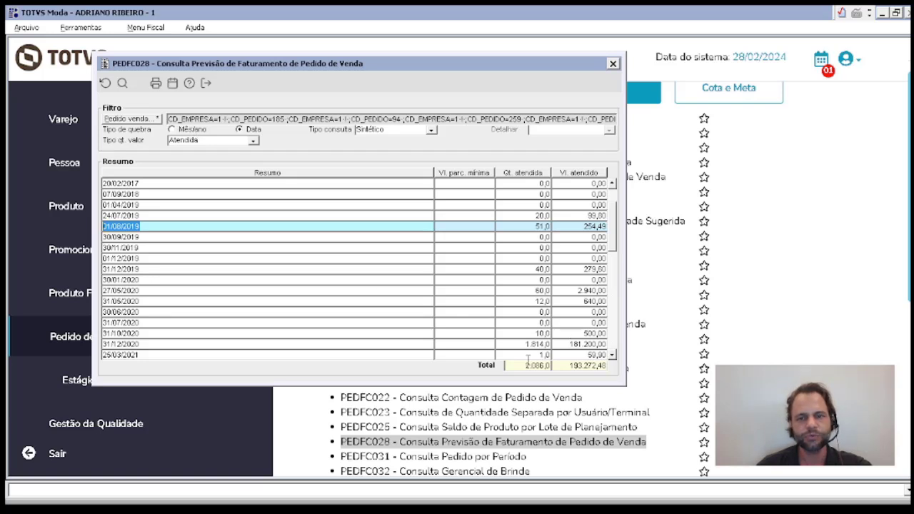
{"action": "left_click", "coordinate": [526, 365]}
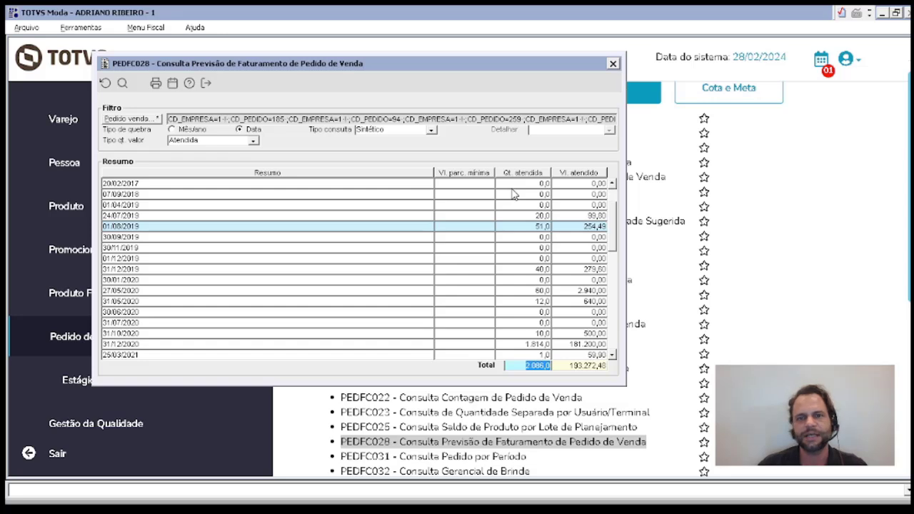
Step: Close the billing forecast query and open PEDFL069 - Consulta Contagem para Pedido de Venda
{"action": "left_click", "coordinate": [612, 64]}
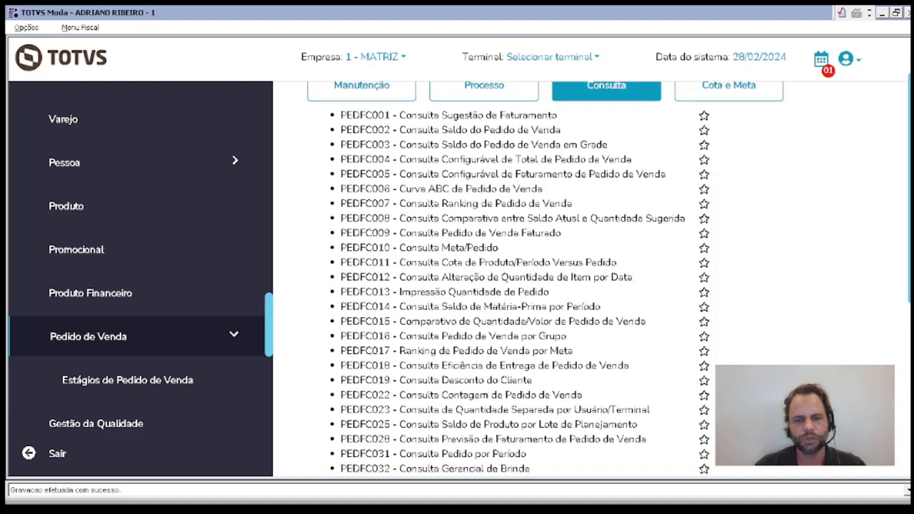
{"action": "scroll", "coordinate": [500, 286], "scroll_direction": "down", "scroll_amount": 1}
{"action": "scroll", "coordinate": [500, 285], "scroll_direction": "down", "scroll_amount": 5}
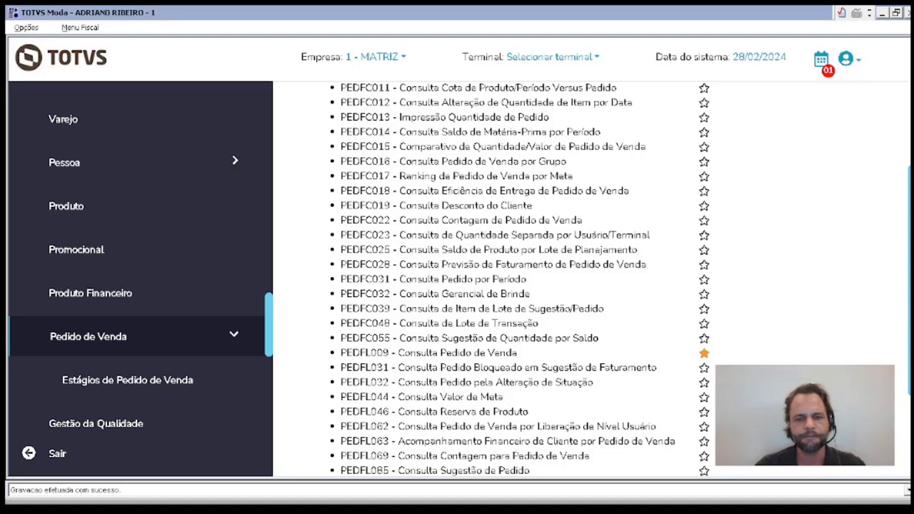
{"action": "scroll", "coordinate": [499, 279], "scroll_direction": "down", "scroll_amount": 1}
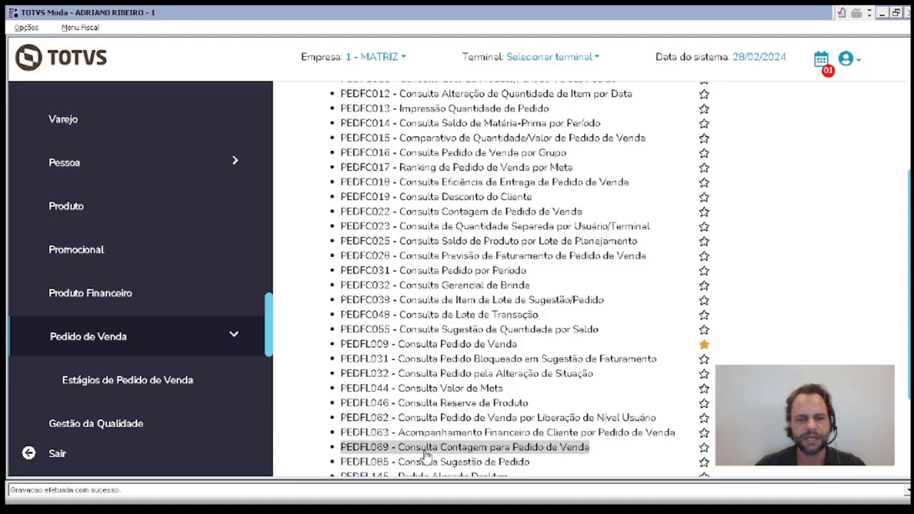
{"action": "left_click", "coordinate": [426, 454]}
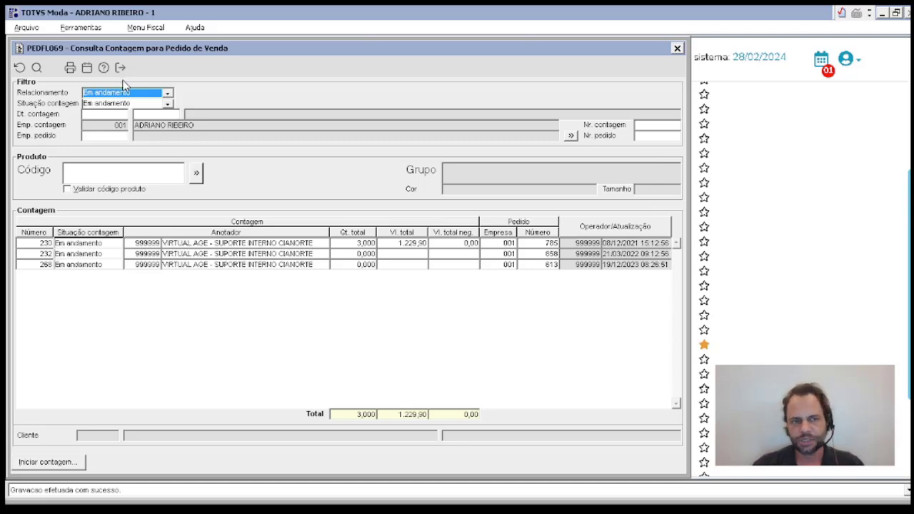
Step: List the counts for product code 1 with code validation enabled and both situation filters on Todos, and check its group
{"action": "left_click", "coordinate": [88, 171]}
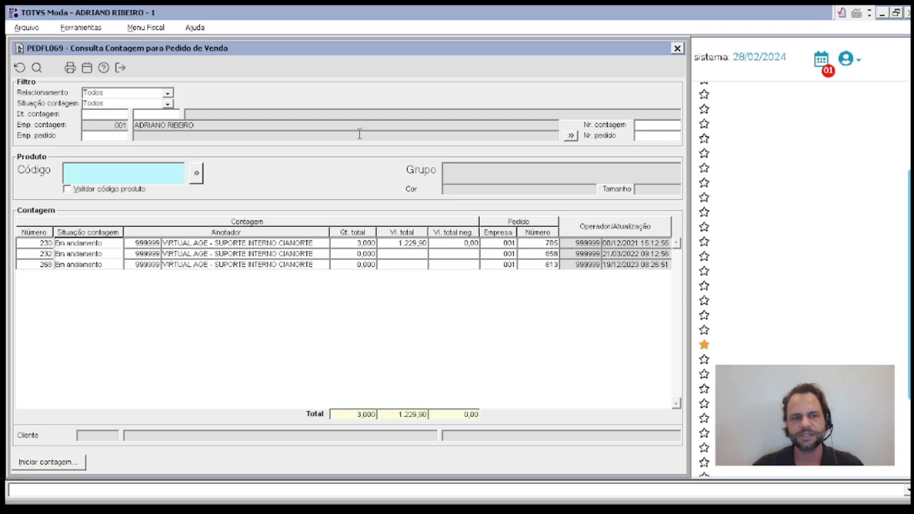
{"action": "left_click", "coordinate": [68, 189]}
{"action": "type", "text": "1"}
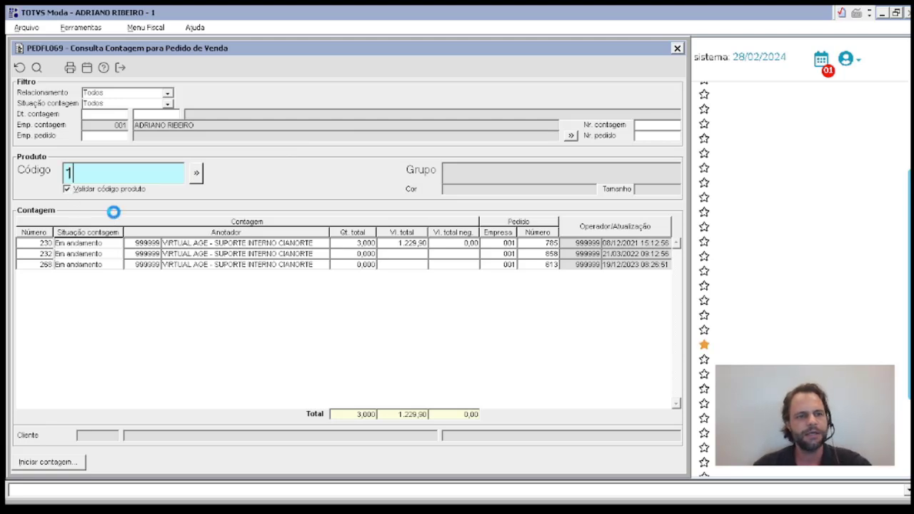
{"action": "key", "text": "Return"}
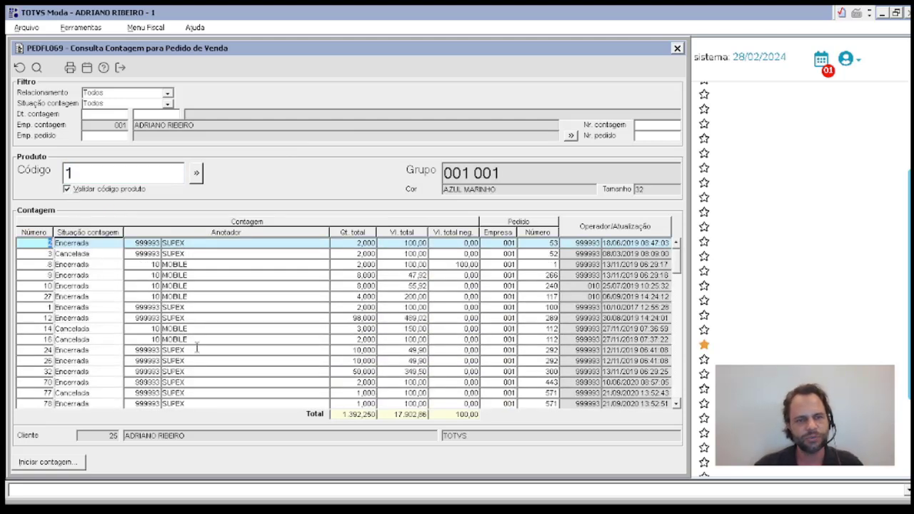
{"action": "left_click", "coordinate": [598, 172]}
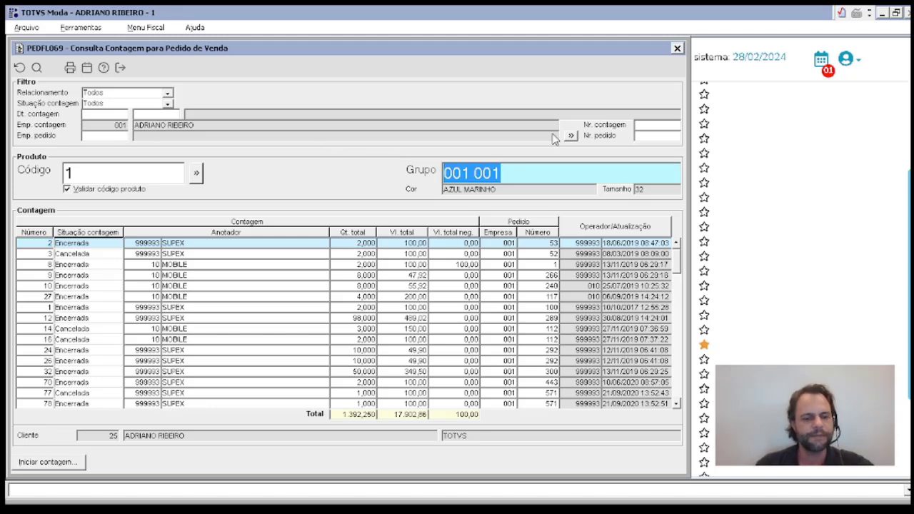
Step: Reset the filters and search for counts by the sales order number with both situation filters on Todos
{"action": "left_click", "coordinate": [667, 136]}
{"action": "type", "text": "1090"}
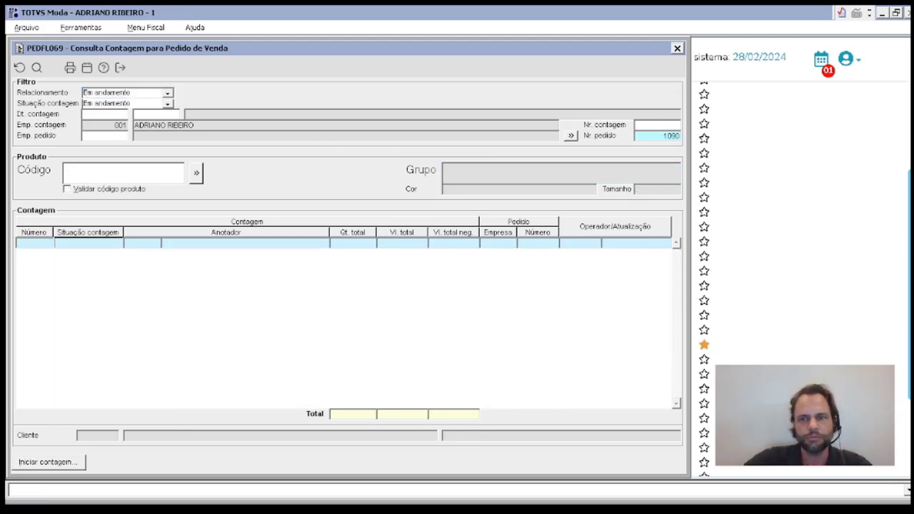
{"action": "key", "text": "Return"}
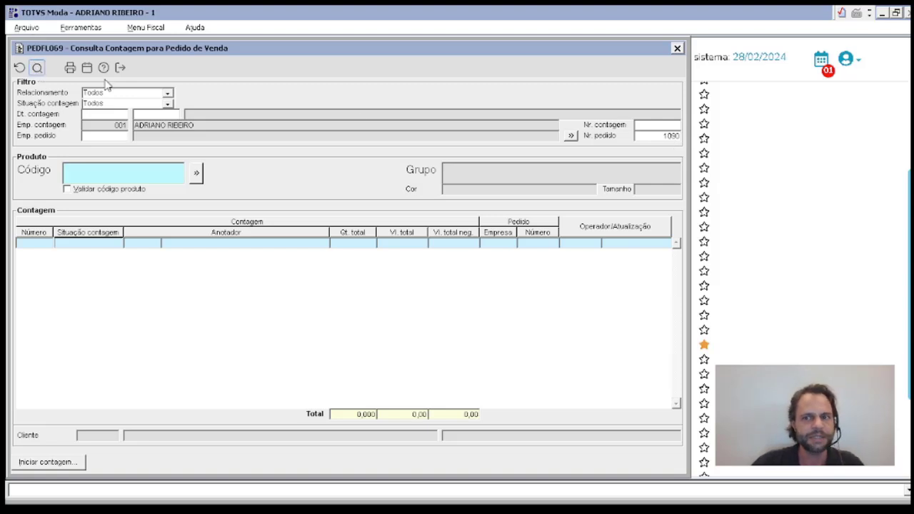
{"action": "left_click", "coordinate": [657, 136]}
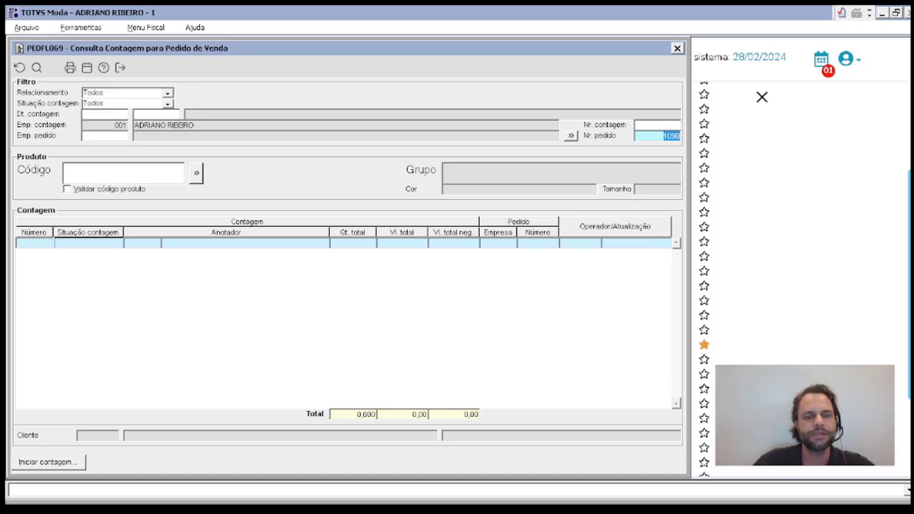
Step: Reset the filters, try to list the counts for count number 1 and order company 1, and clear the filters again
{"action": "key", "text": "F2"}
{"action": "left_click", "coordinate": [668, 123]}
{"action": "type", "text": "1"}
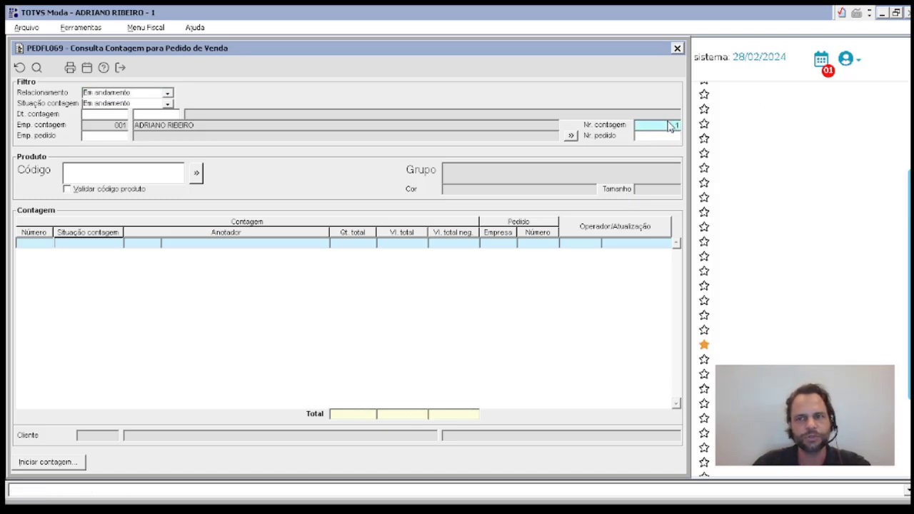
{"action": "key", "text": "Tab"}
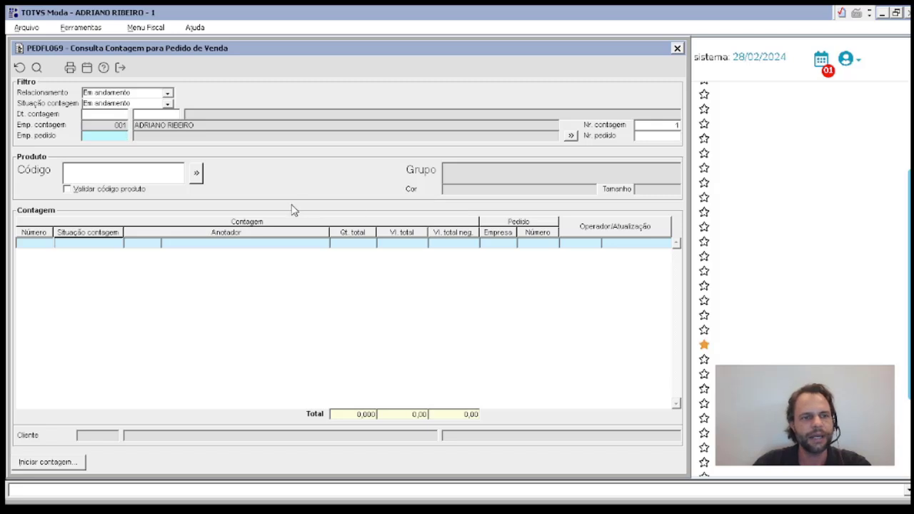
{"action": "type", "text": "1"}
{"action": "key", "text": "Tab"}
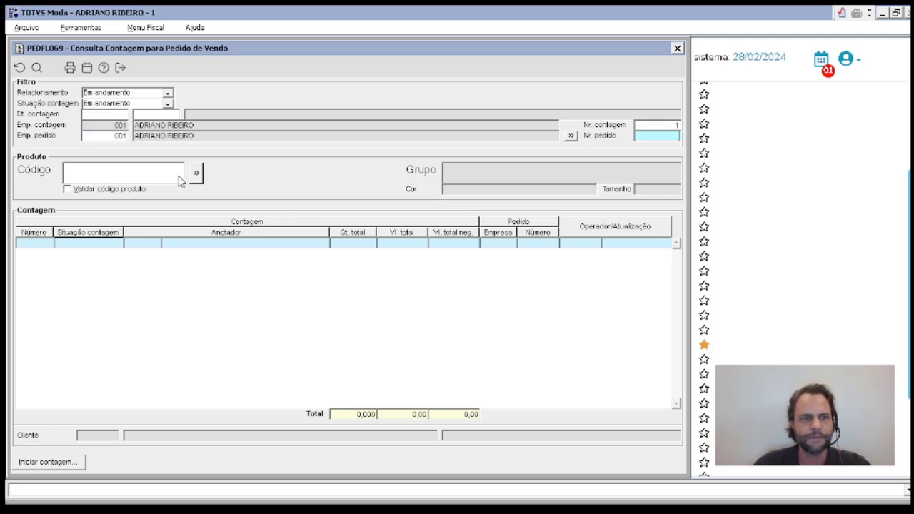
{"action": "key", "text": "F5"}
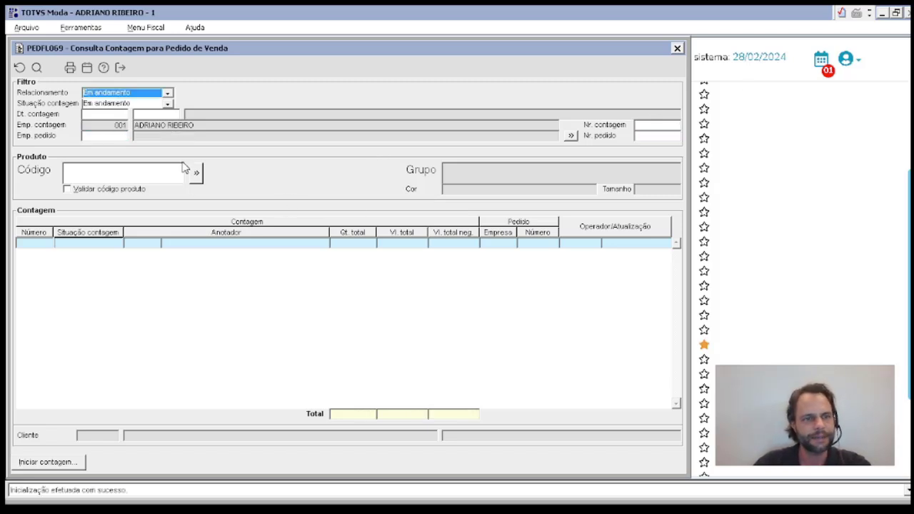
Step: List the counts with Situação contagem set to Encerrada and Relacionamento set to Todos
{"action": "left_click", "coordinate": [89, 116]}
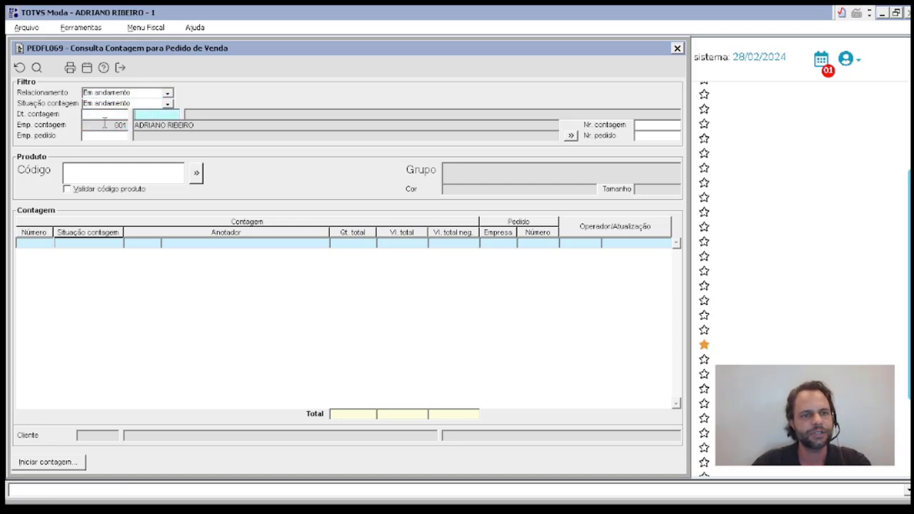
{"action": "key", "text": "Tab"}
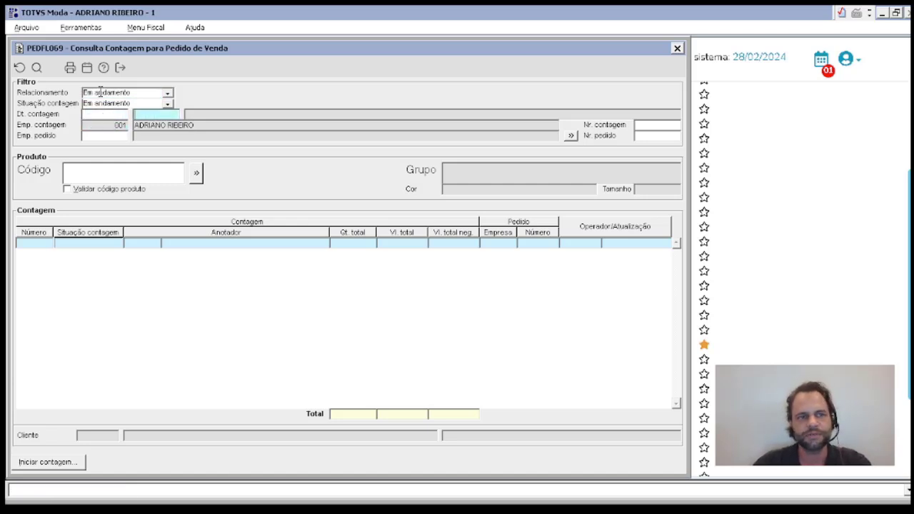
{"action": "left_click", "coordinate": [140, 104]}
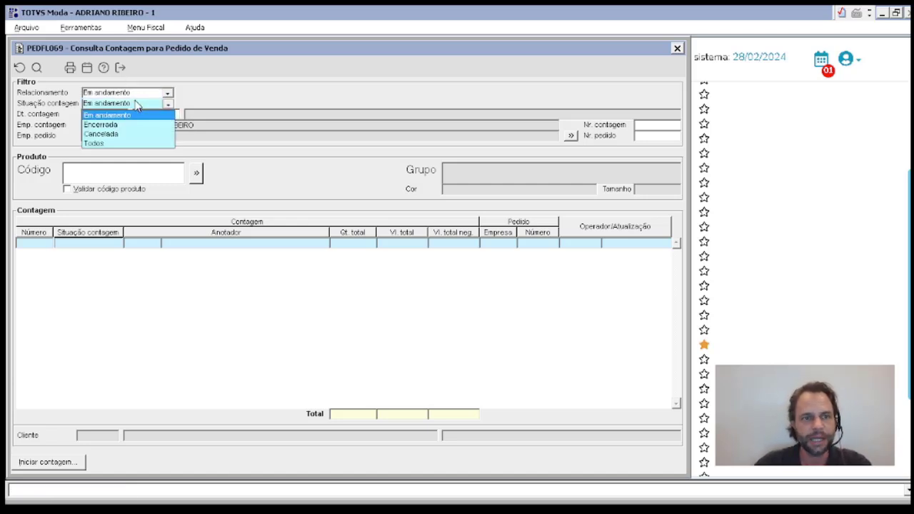
{"action": "left_click", "coordinate": [107, 124]}
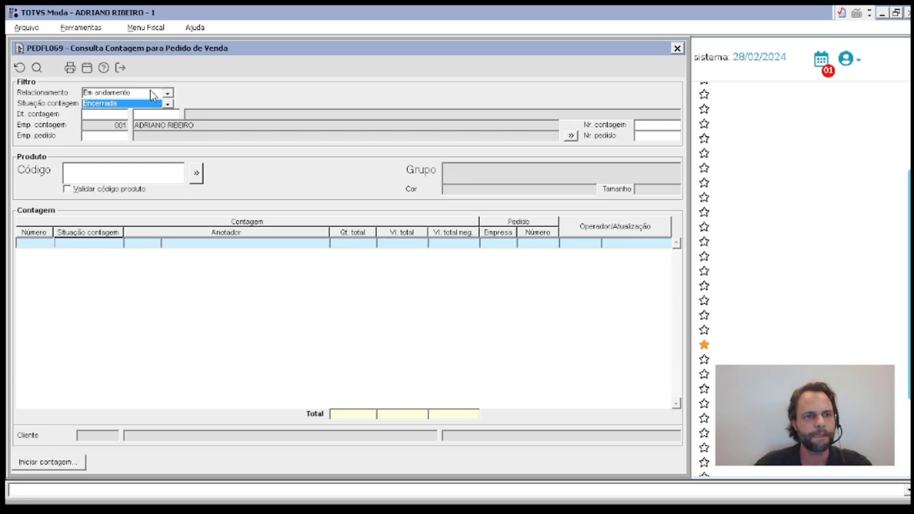
{"action": "left_click", "coordinate": [113, 93]}
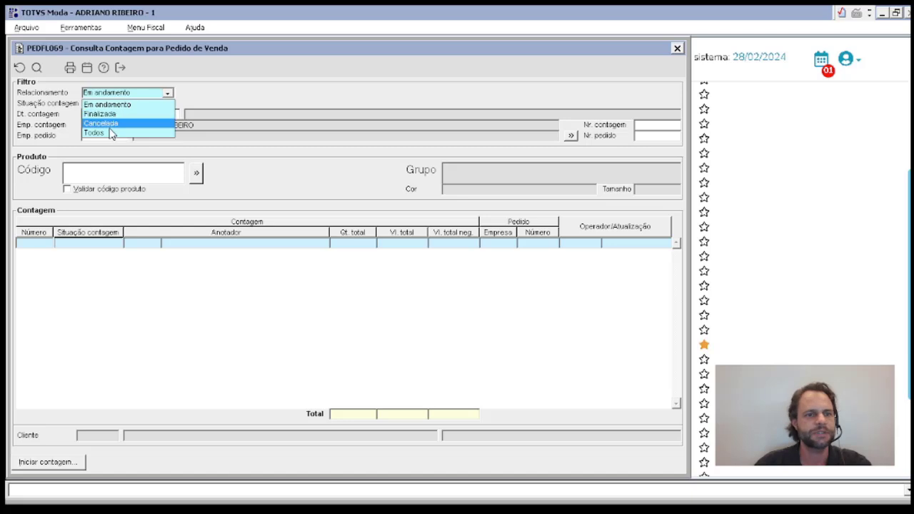
{"action": "left_click", "coordinate": [110, 134]}
{"action": "left_click", "coordinate": [36, 67]}
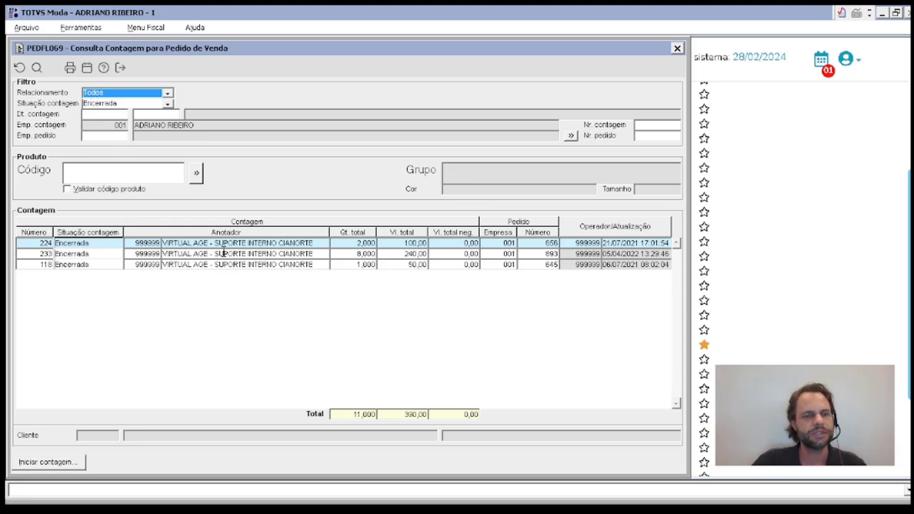
Step: Open the first closed count in the list, check its two product items and close its maintenance form
{"action": "left_click", "coordinate": [40, 245]}
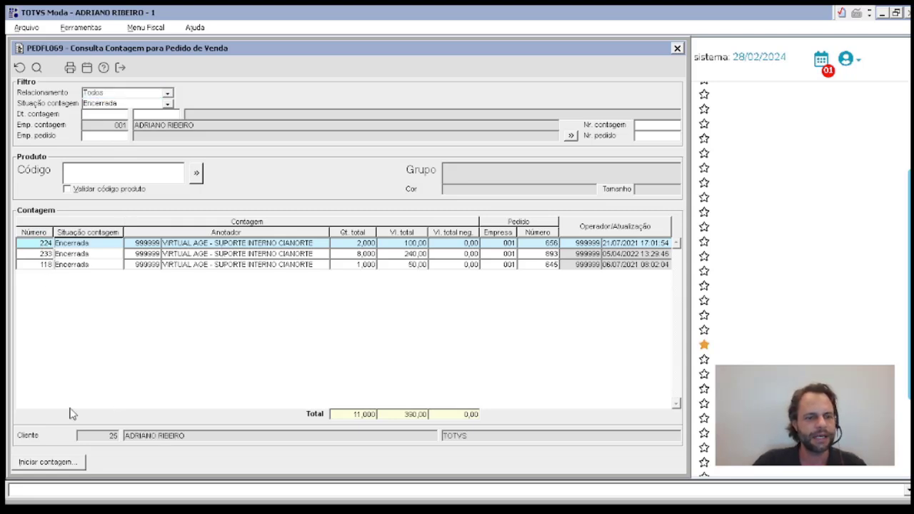
{"action": "left_click", "coordinate": [69, 464]}
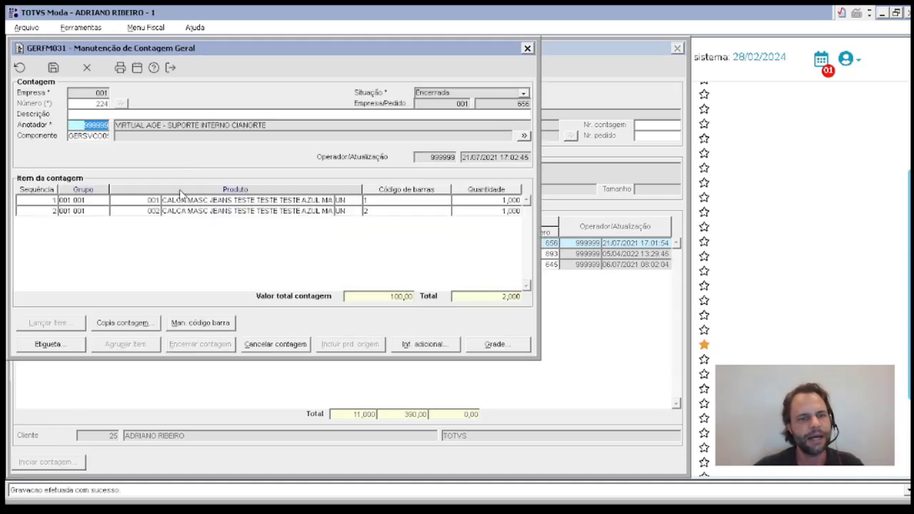
{"action": "left_click", "coordinate": [186, 201]}
{"action": "left_click", "coordinate": [187, 210]}
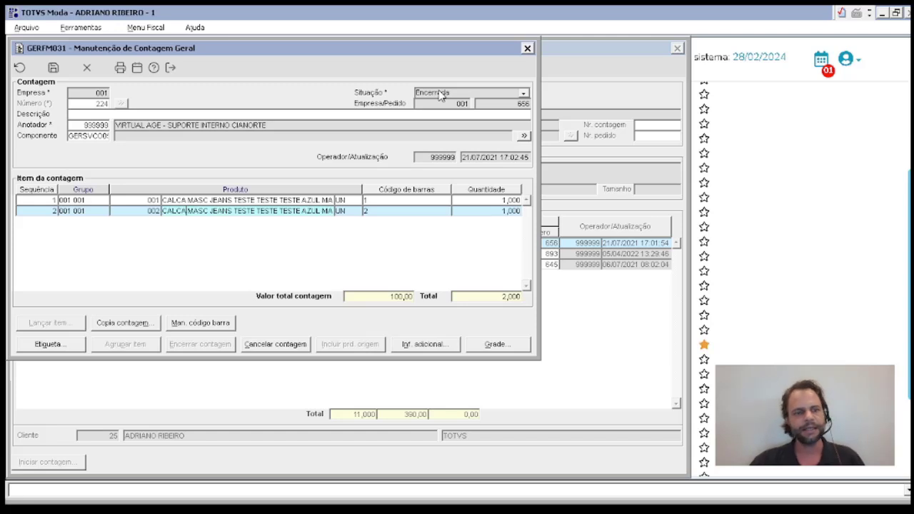
{"action": "left_click", "coordinate": [527, 48]}
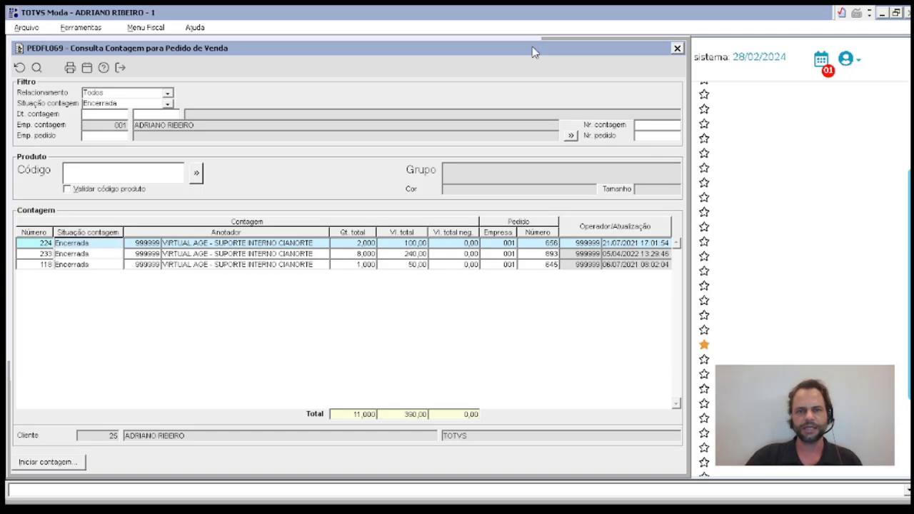
Step: List the counts with both Relacionamento and Situação contagem set to Em andamento
{"action": "left_click", "coordinate": [117, 93]}
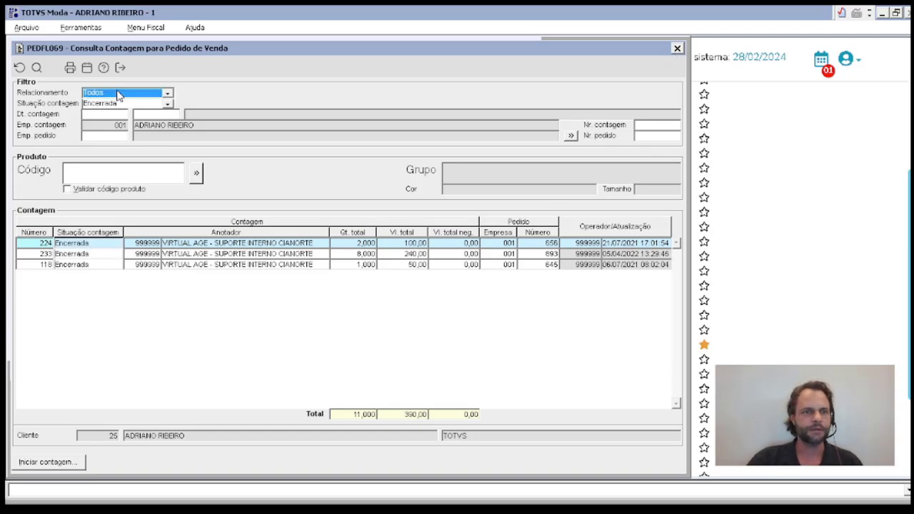
{"action": "left_click", "coordinate": [115, 105]}
{"action": "left_click", "coordinate": [121, 103]}
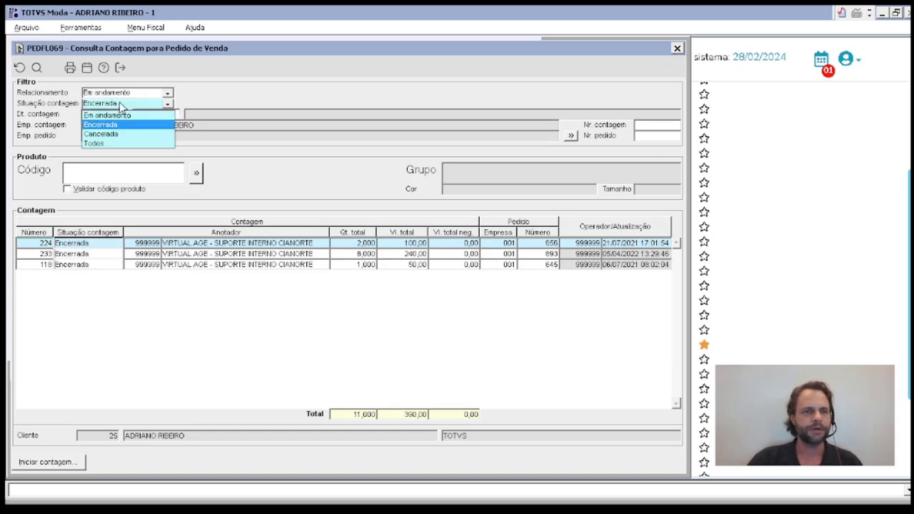
{"action": "left_click", "coordinate": [114, 115]}
{"action": "left_click", "coordinate": [37, 69]}
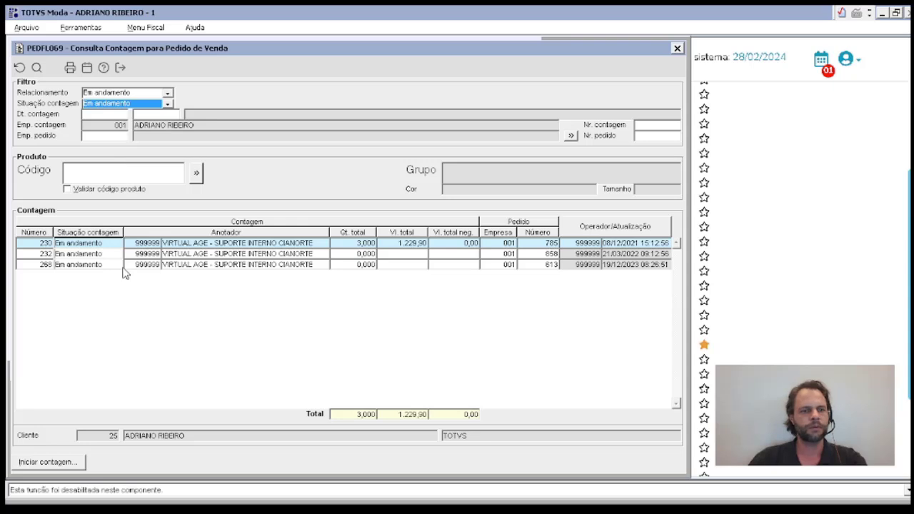
Step: Open the last in-progress count, view its item entry form and close both forms without entering items
{"action": "left_click", "coordinate": [171, 264]}
{"action": "left_click", "coordinate": [35, 464]}
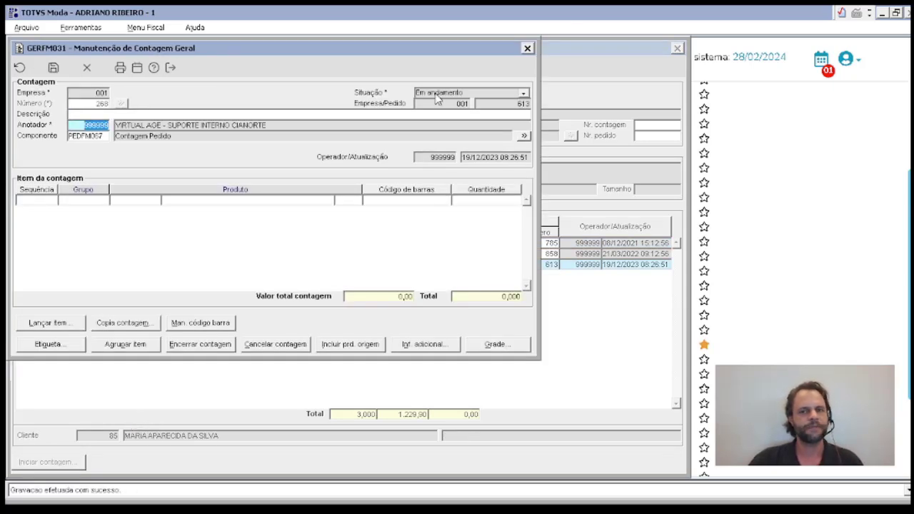
{"action": "left_click", "coordinate": [66, 325]}
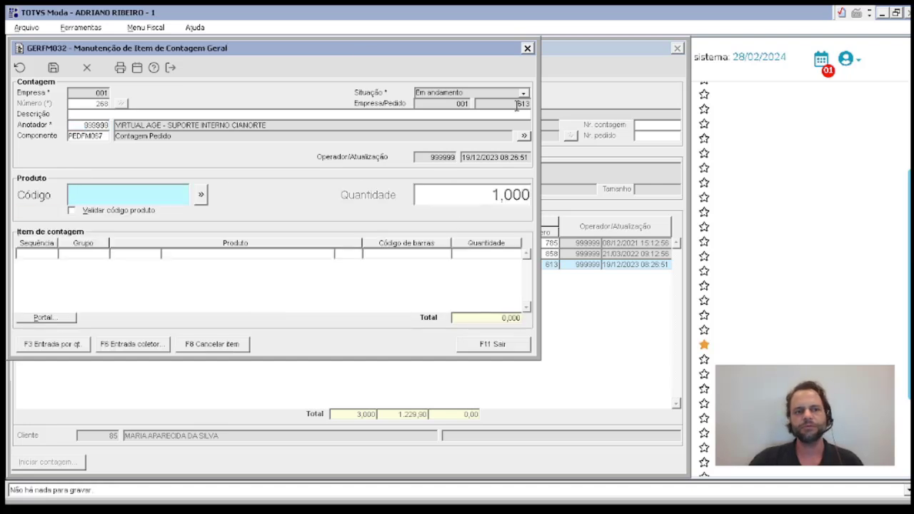
{"action": "left_click", "coordinate": [527, 48]}
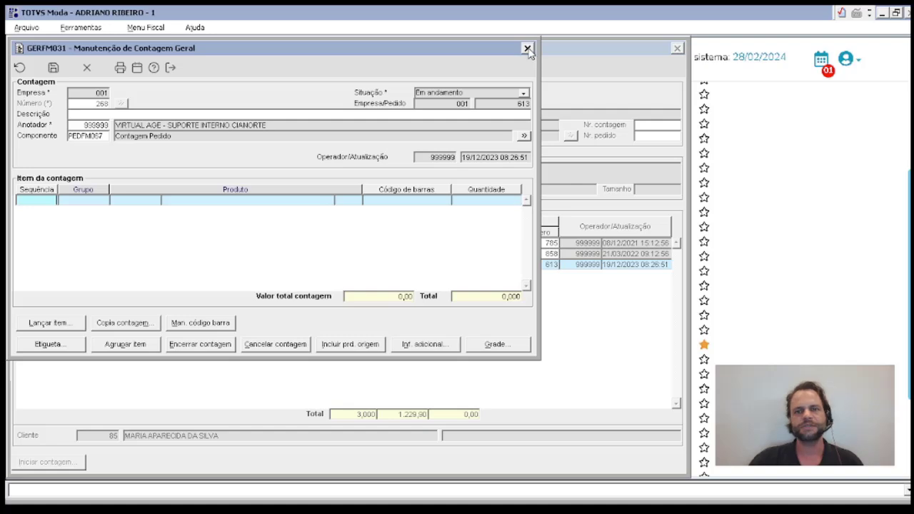
{"action": "left_click", "coordinate": [527, 49]}
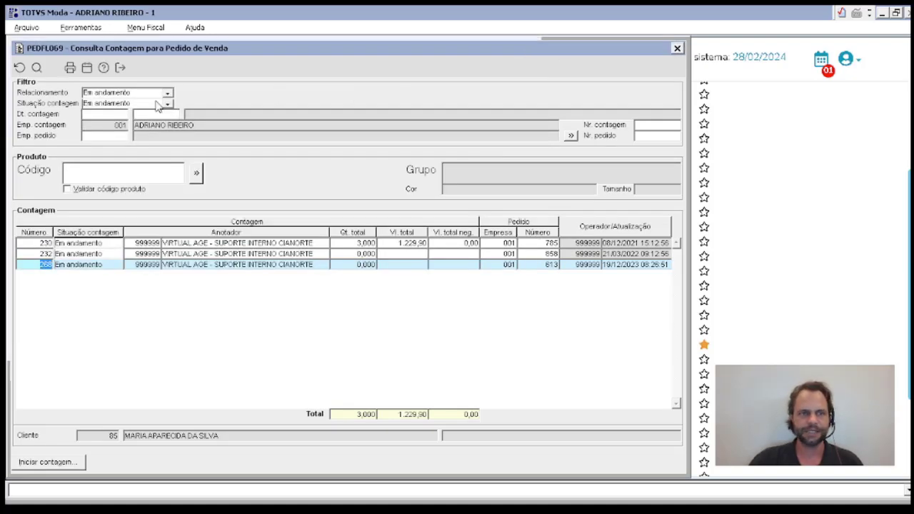
Step: View and cancel the count report's print settings, and check the first count's total quantity, total values and order number
{"action": "left_click", "coordinate": [69, 67]}
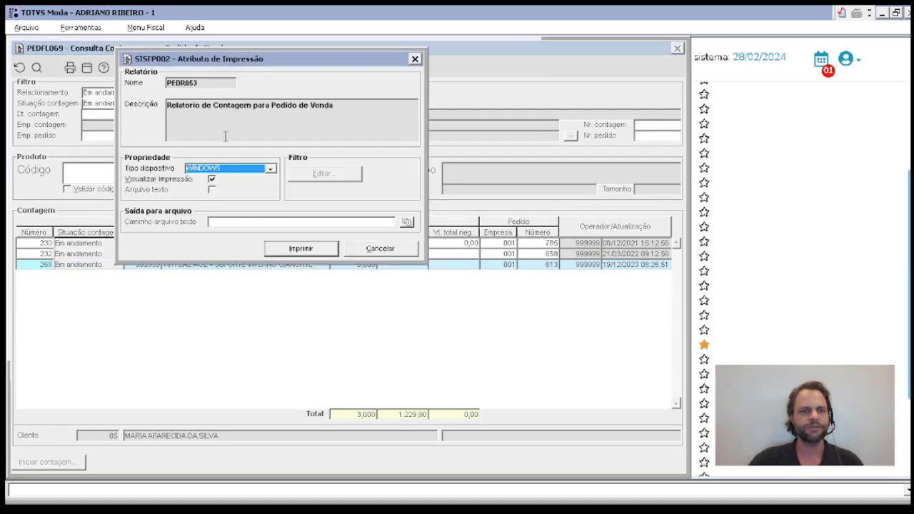
{"action": "left_click", "coordinate": [364, 252]}
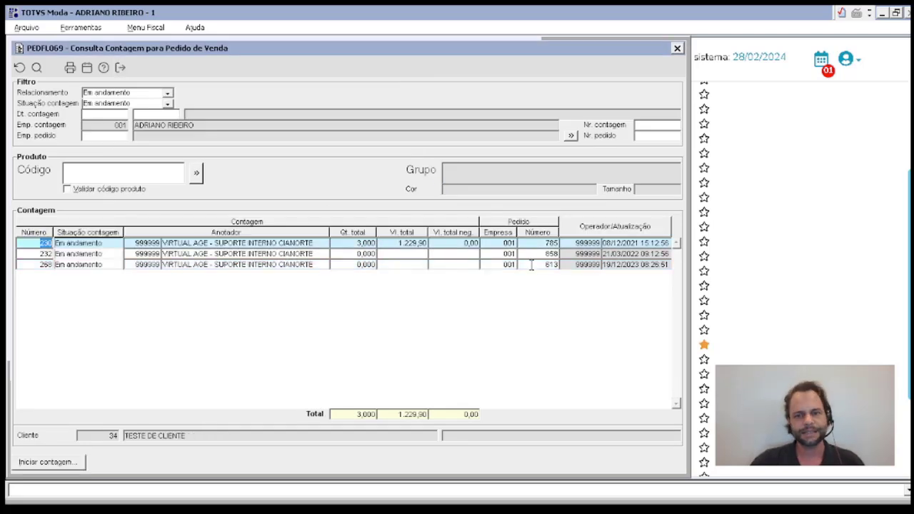
{"action": "left_click", "coordinate": [352, 245]}
{"action": "left_click", "coordinate": [392, 243]}
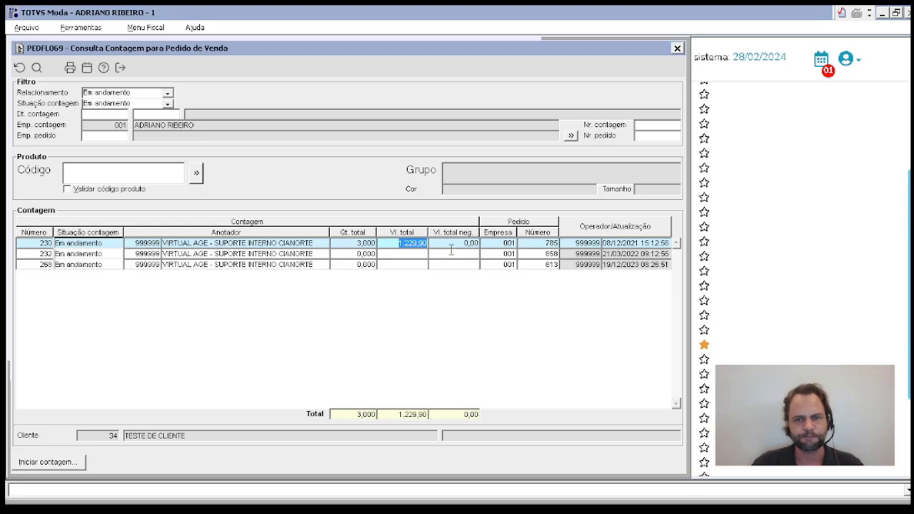
{"action": "left_click", "coordinate": [452, 246]}
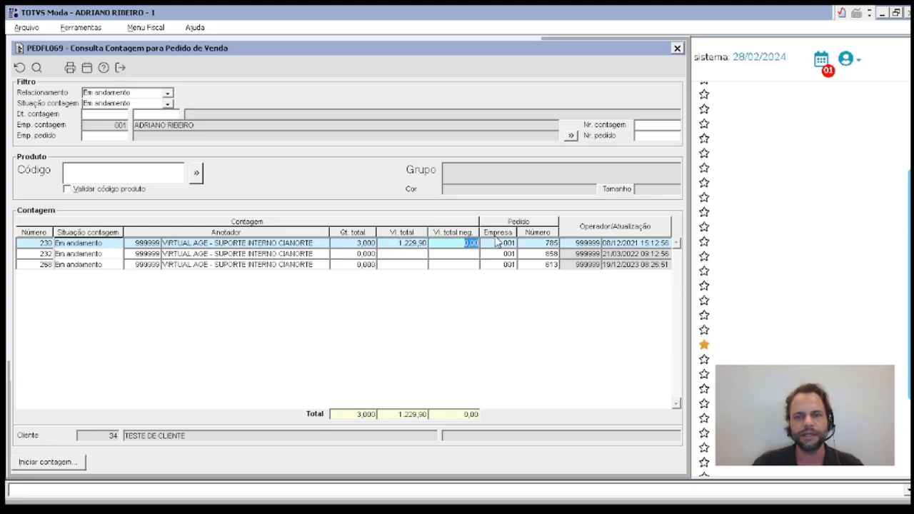
{"action": "left_click", "coordinate": [536, 243]}
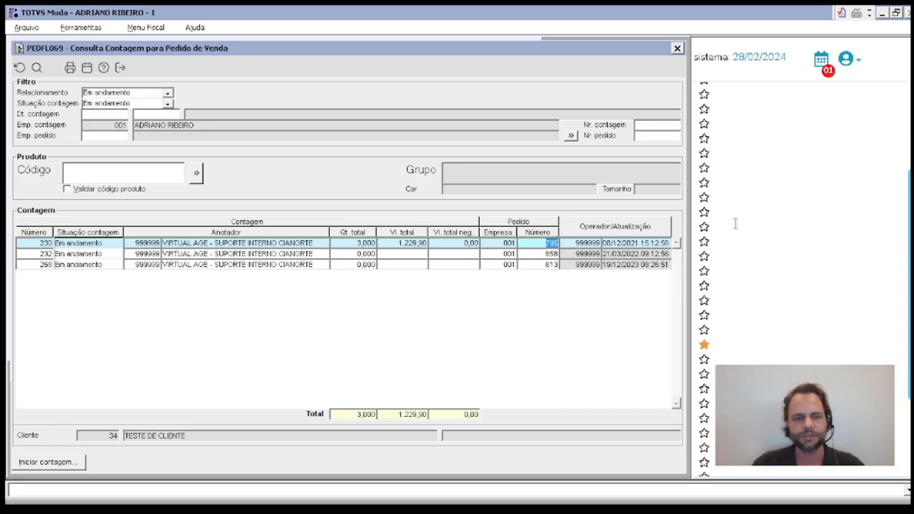
Step: Search for in-progress counts by the first listed count's sales order number and check the customer of the matching count
{"action": "left_click", "coordinate": [658, 135]}
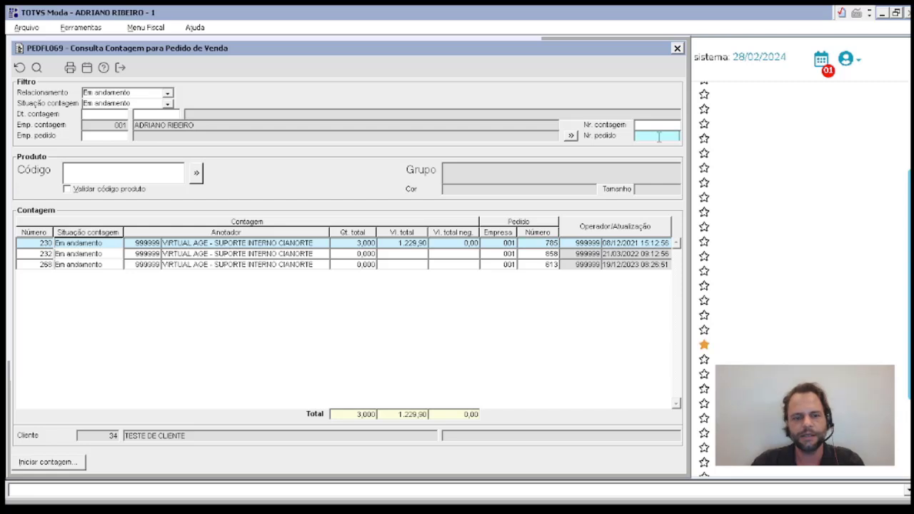
{"action": "type", "text": "785"}
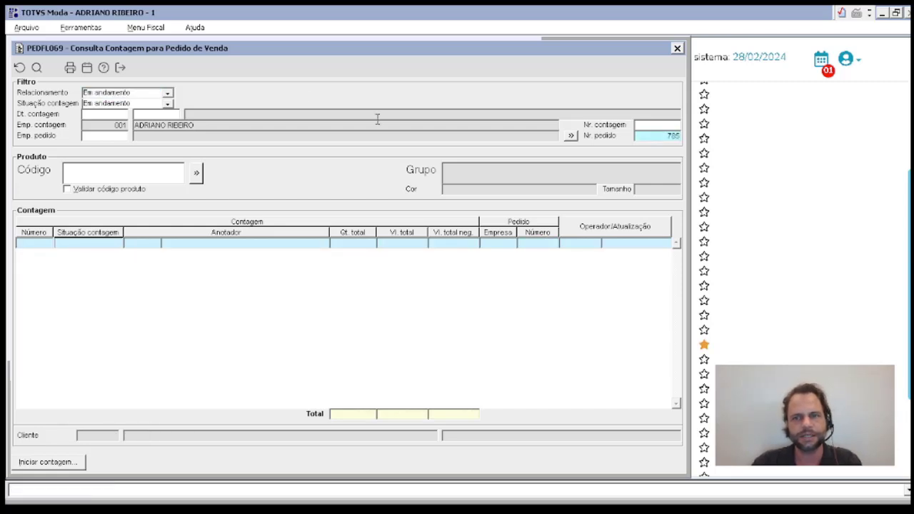
{"action": "left_click", "coordinate": [37, 67]}
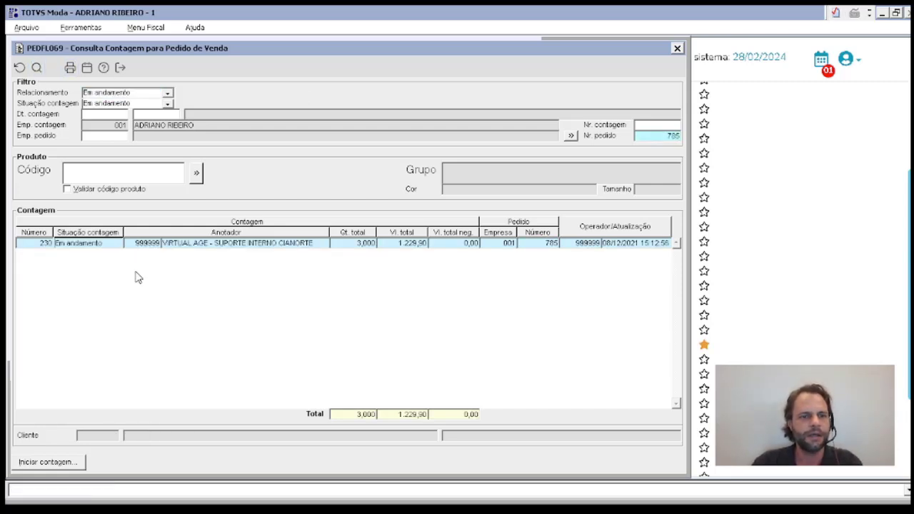
{"action": "double_click", "coordinate": [655, 138]}
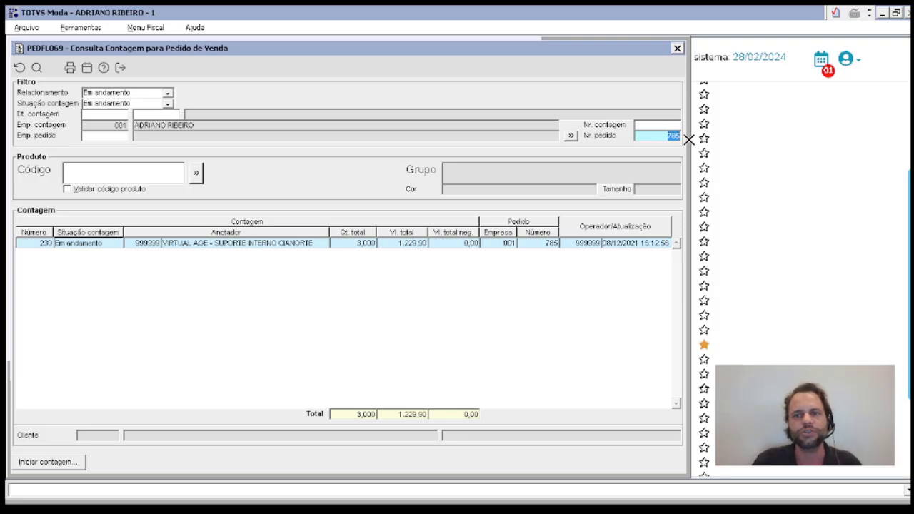
{"action": "left_click", "coordinate": [291, 244]}
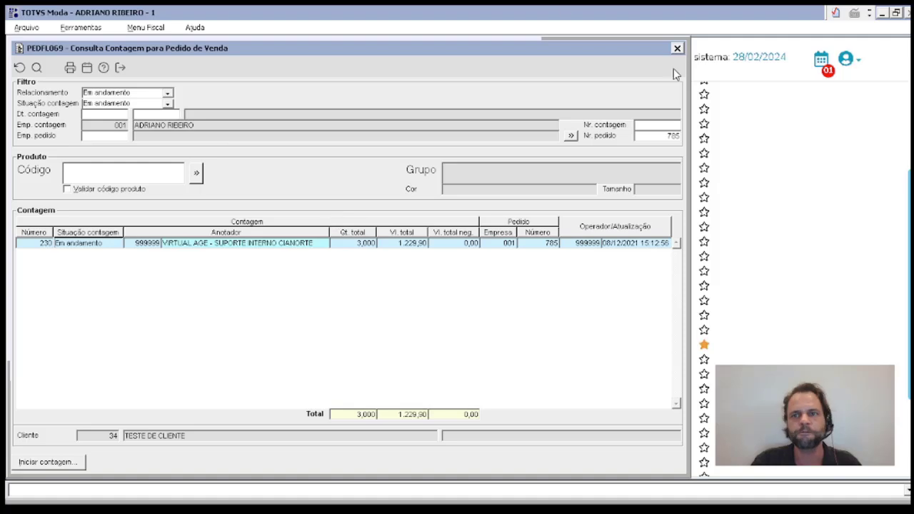
Step: Close the count query and open PEDFL032 - Consulta Pedido pela Alteração de Situação, repositioning its window
{"action": "left_click", "coordinate": [677, 48]}
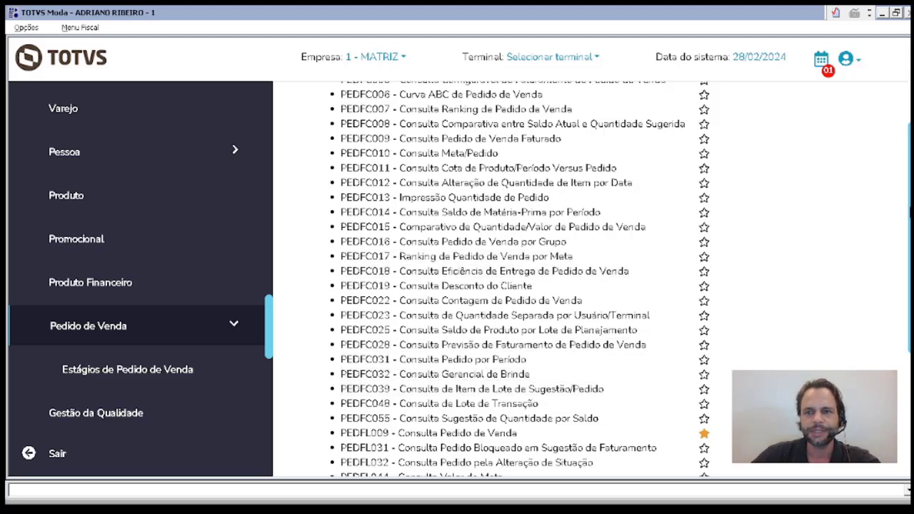
{"action": "scroll", "coordinate": [520, 278], "scroll_direction": "down", "scroll_amount": 3}
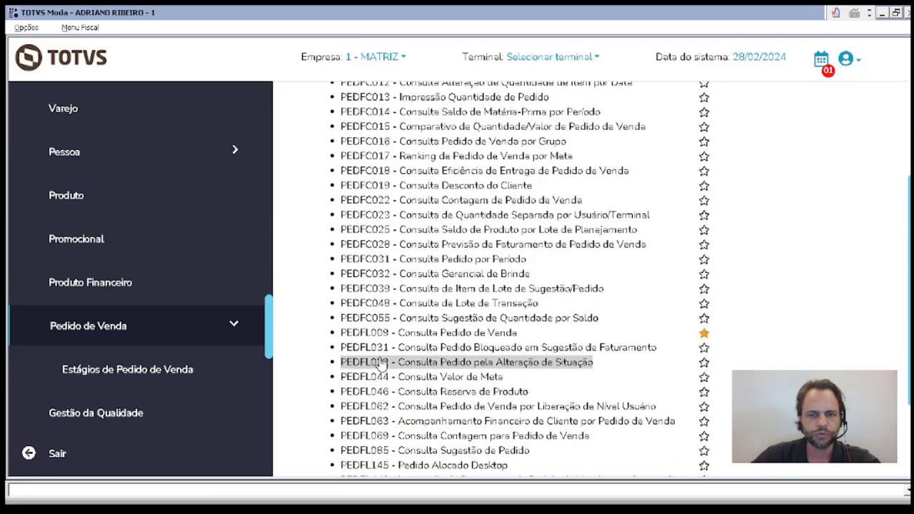
{"action": "left_click", "coordinate": [381, 363]}
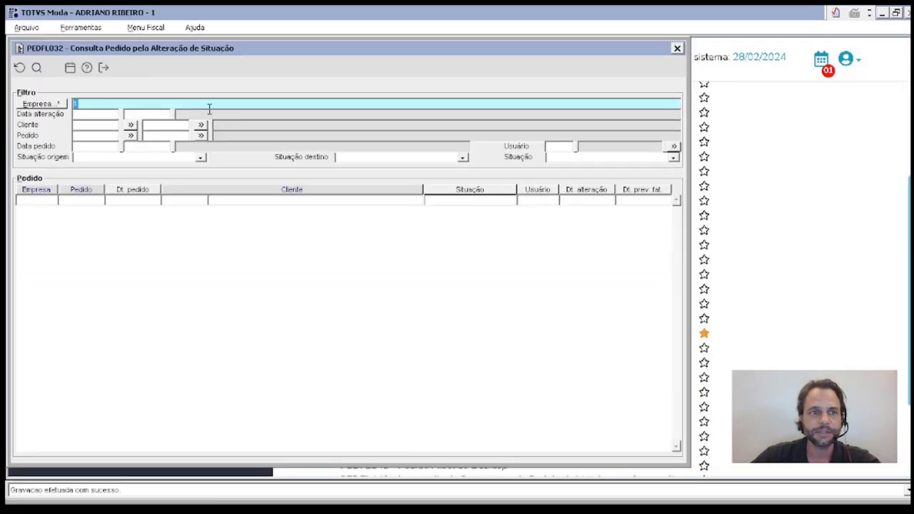
{"action": "left_click_drag", "start_coordinate": [137, 55], "coordinate": [172, 58]}
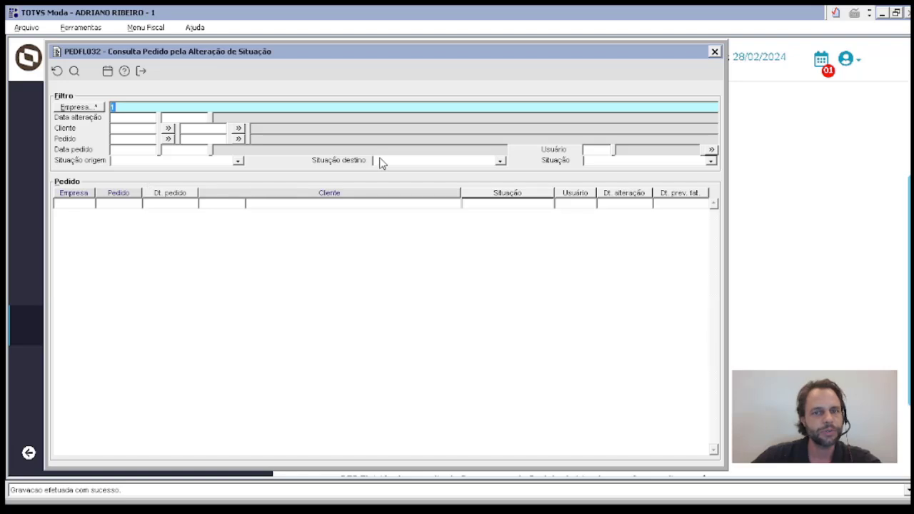
Step: Search for orders with Usuário 03 and Situação Em Andamento
{"action": "left_click", "coordinate": [589, 150]}
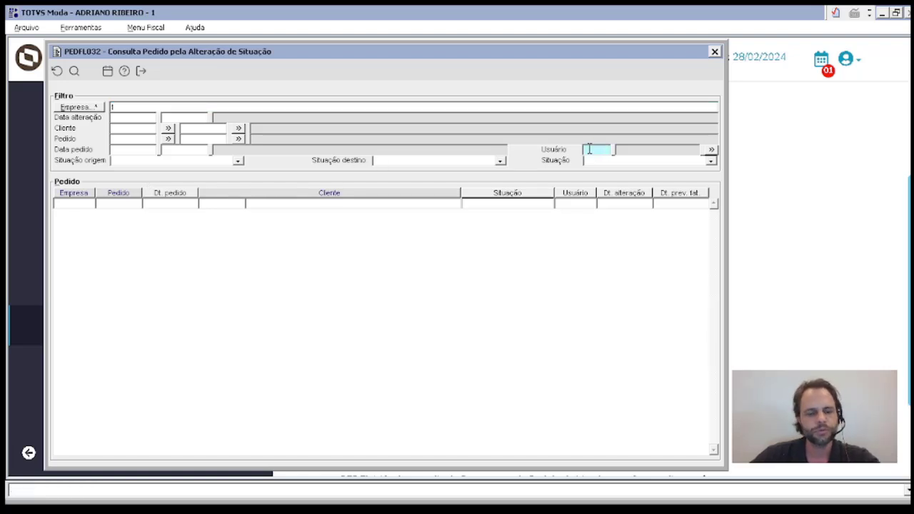
{"action": "type", "text": "03"}
{"action": "key", "text": "Tab"}
{"action": "left_click", "coordinate": [622, 163]}
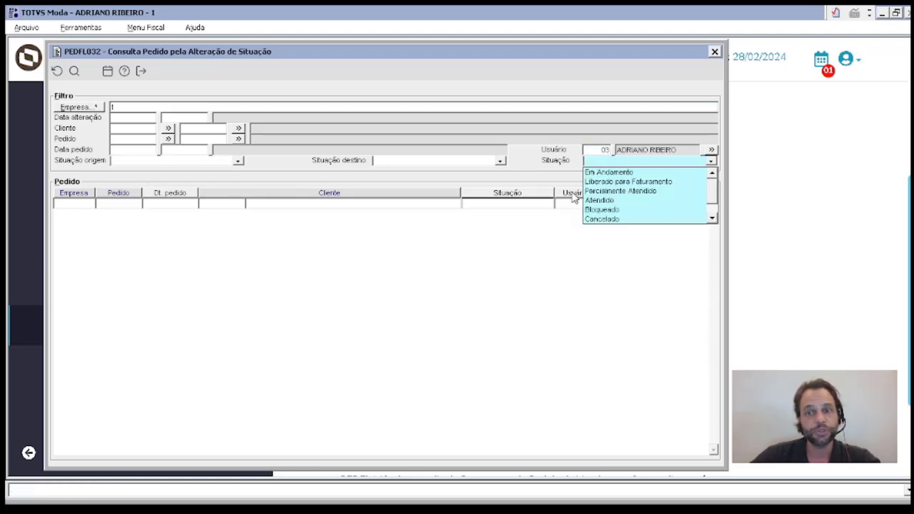
{"action": "left_click", "coordinate": [593, 172]}
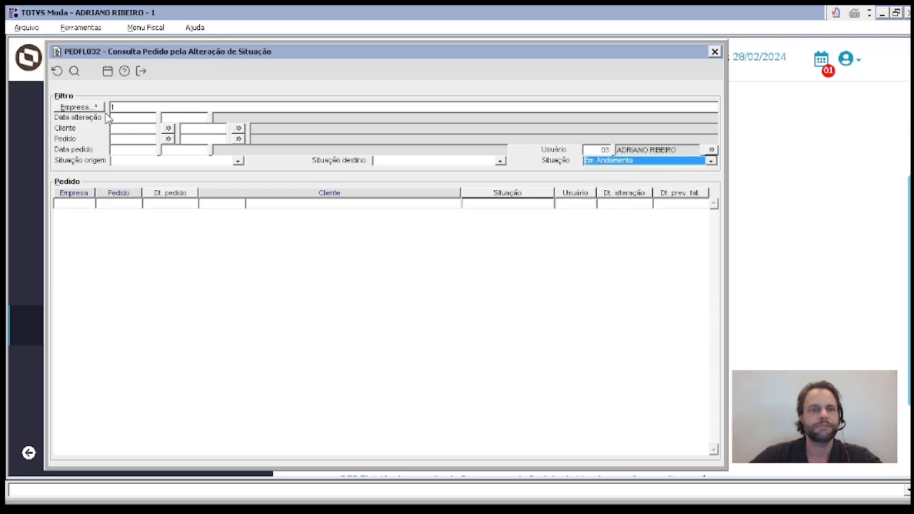
{"action": "left_click", "coordinate": [74, 71]}
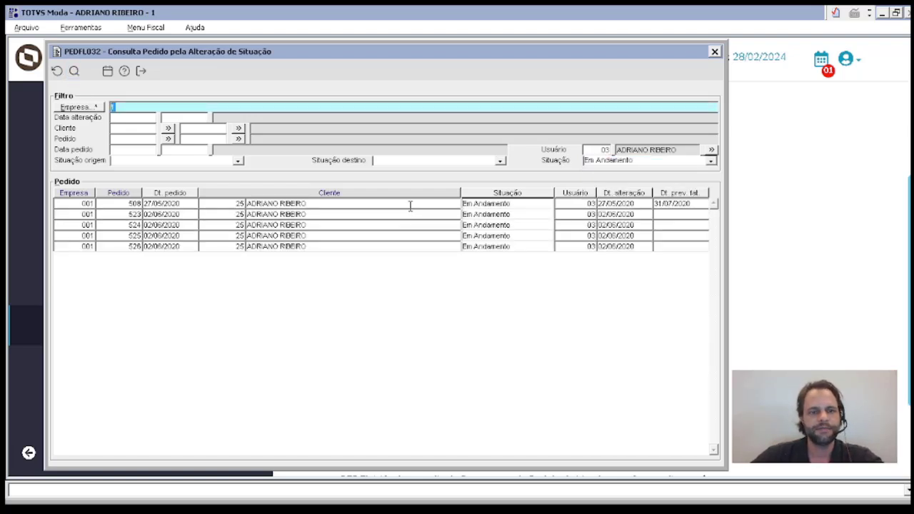
Step: Select the third listed order and load it in PEDFM001 - Manutenção de Pedido de Venda
{"action": "left_click", "coordinate": [182, 225]}
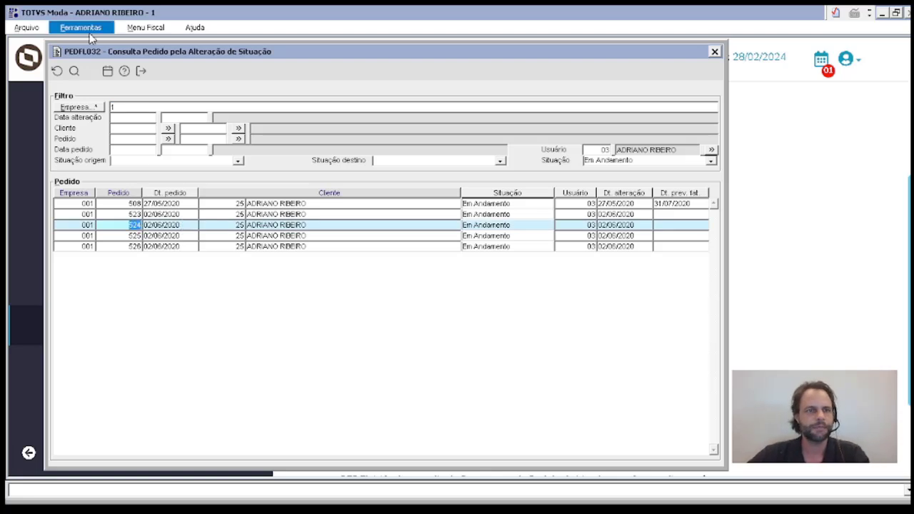
{"action": "left_click", "coordinate": [105, 70]}
{"action": "type", "text": "PEDFM001"}
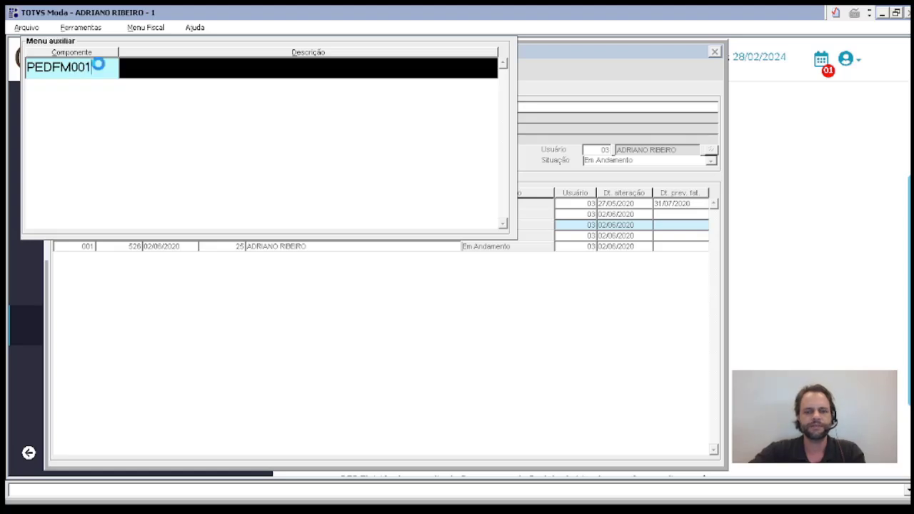
{"action": "key", "text": "Return"}
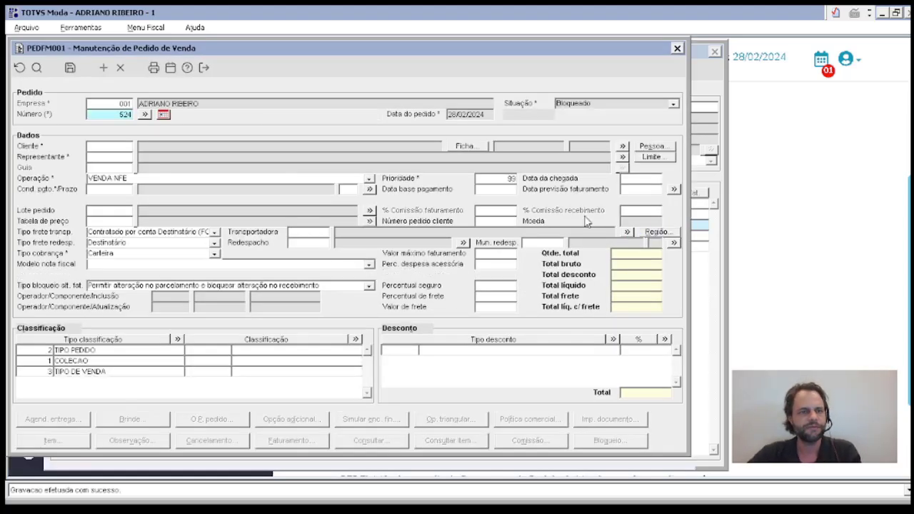
{"action": "key", "text": "Tab"}
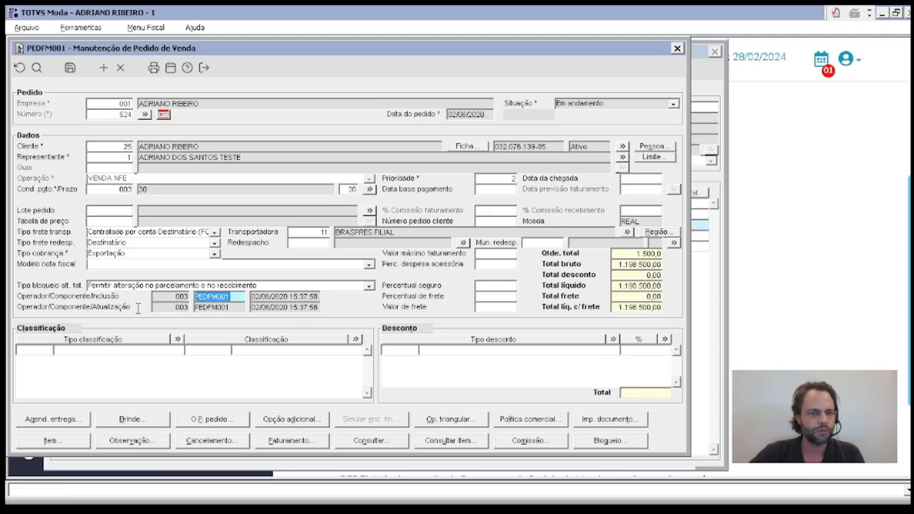
Step: Set the order's payment condition to 4 and save it, accepting the recalculation of the representative's commission
{"action": "left_click", "coordinate": [127, 189]}
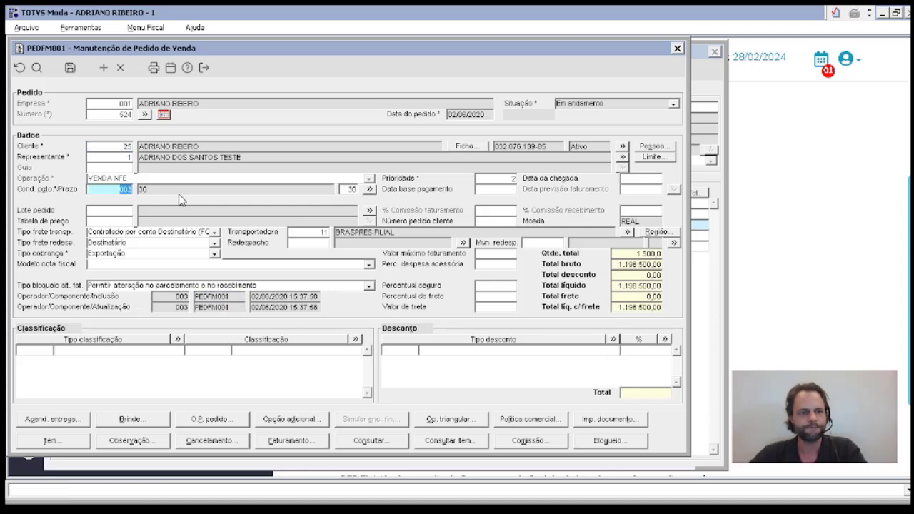
{"action": "type", "text": "4"}
{"action": "key", "text": "Tab"}
{"action": "left_click", "coordinate": [70, 68]}
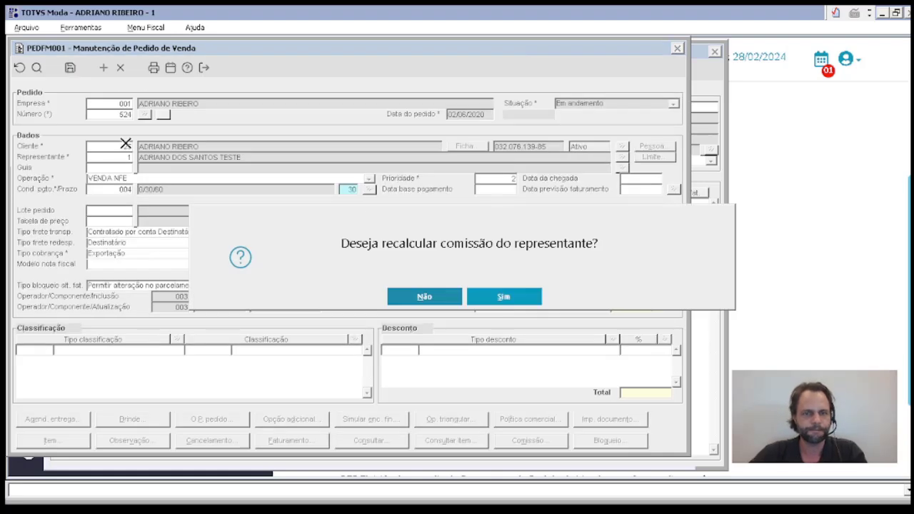
{"action": "left_click", "coordinate": [478, 294]}
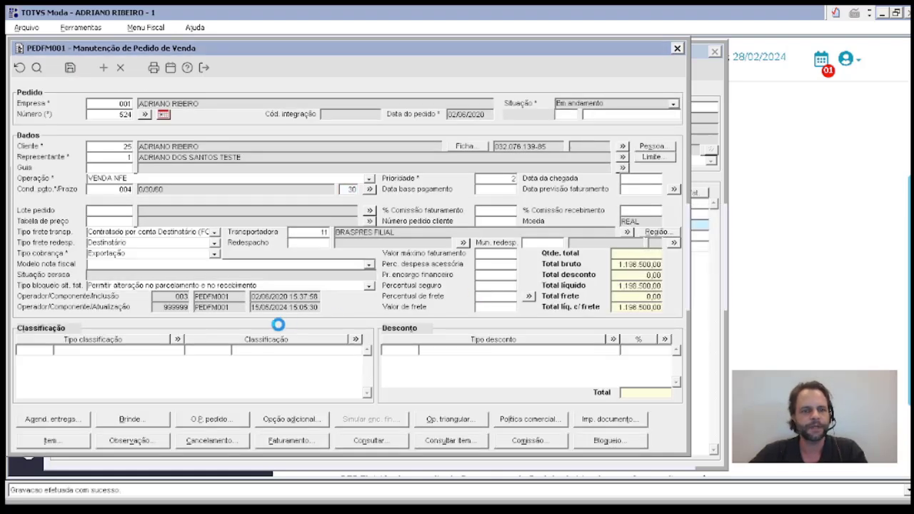
Step: Check the order's update and inclusion timestamps, close it, and rerun the query to check its Dt. alteração
{"action": "left_click_drag", "start_coordinate": [256, 307], "coordinate": [338, 309]}
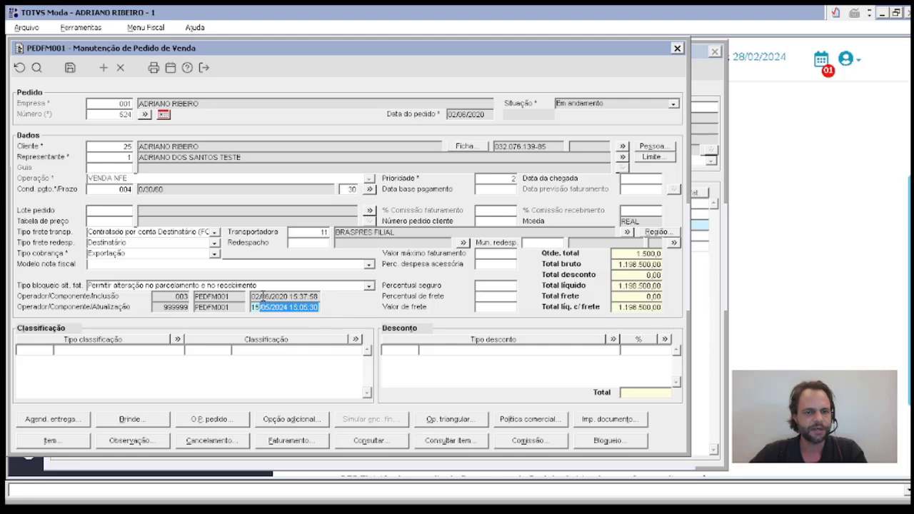
{"action": "left_click_drag", "start_coordinate": [252, 296], "coordinate": [356, 292]}
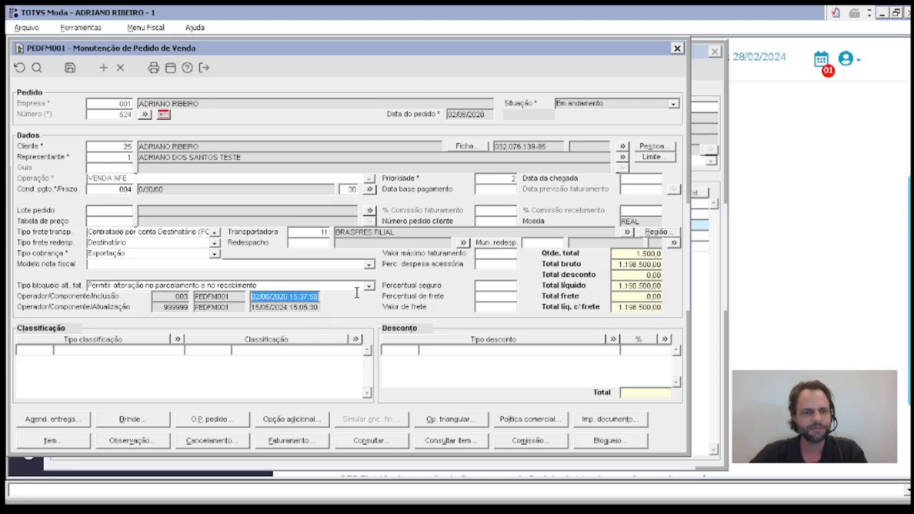
{"action": "key", "text": "Escape"}
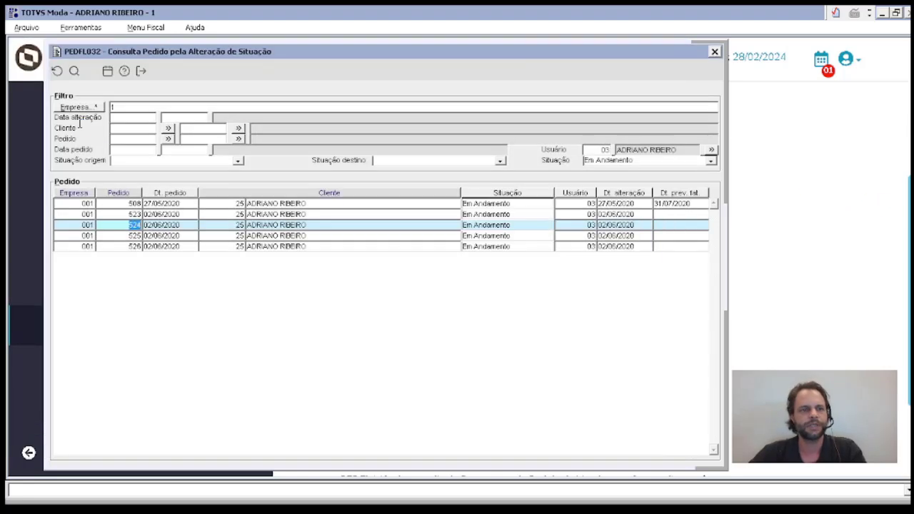
{"action": "left_click", "coordinate": [74, 71]}
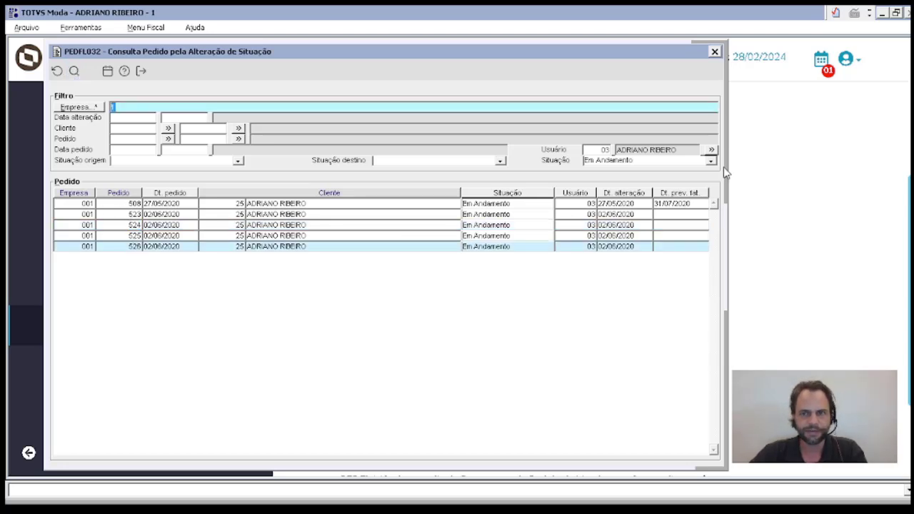
{"action": "left_click", "coordinate": [632, 225]}
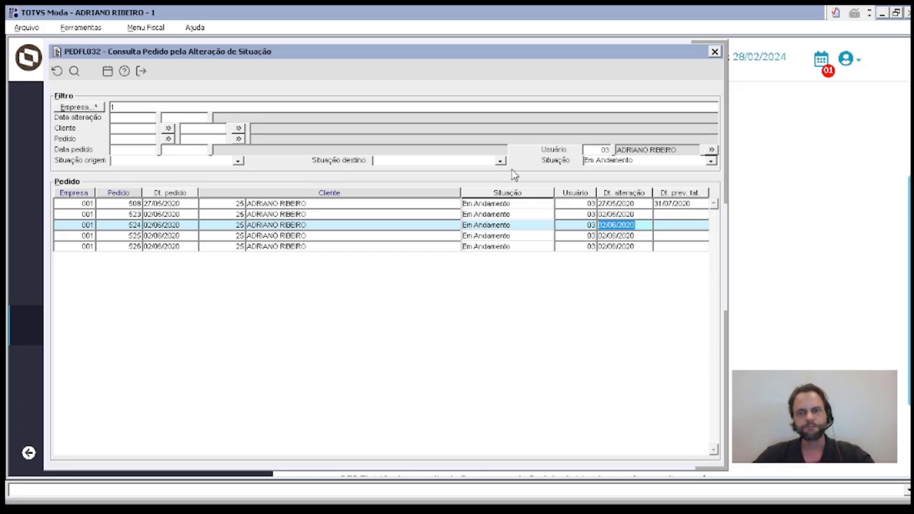
Step: Clear the filters and search for Usuário 03's orders with Situação origem Bloqueado and Situação destino Cancelado
{"action": "left_click", "coordinate": [203, 160]}
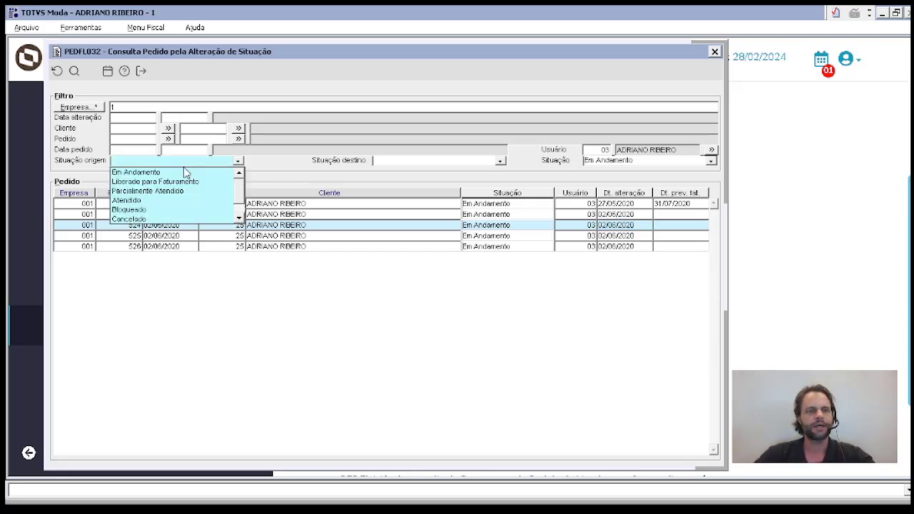
{"action": "key", "text": "Up"}
{"action": "key", "text": "Return"}
{"action": "left_click", "coordinate": [194, 163]}
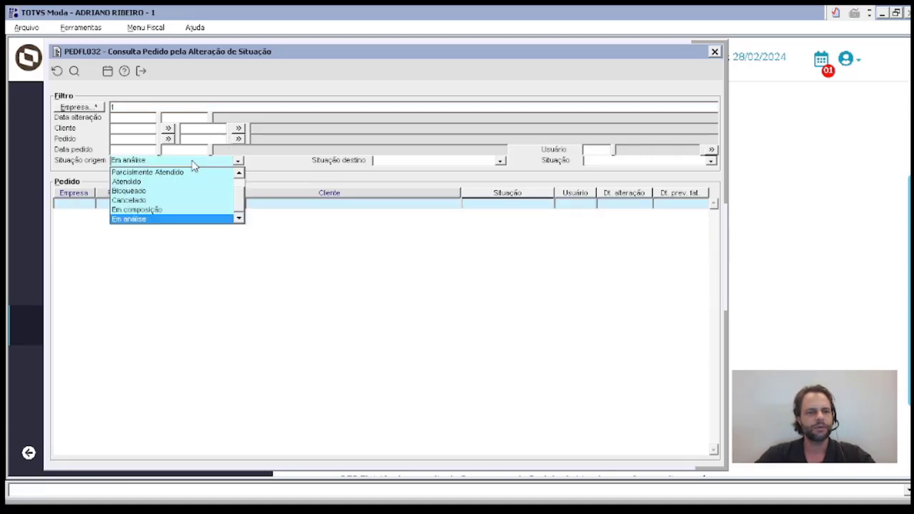
{"action": "scroll", "coordinate": [239, 191], "scroll_direction": "up", "scroll_amount": 2}
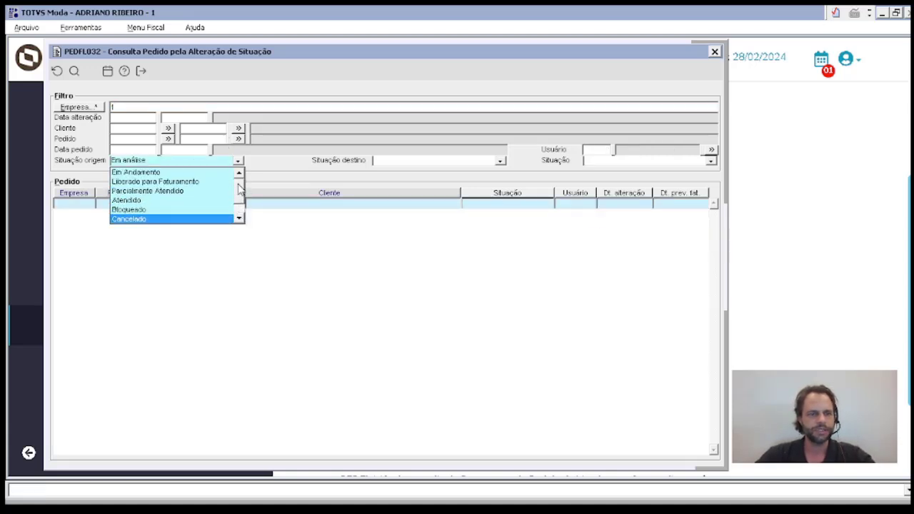
{"action": "left_click", "coordinate": [128, 209]}
{"action": "left_click", "coordinate": [401, 161]}
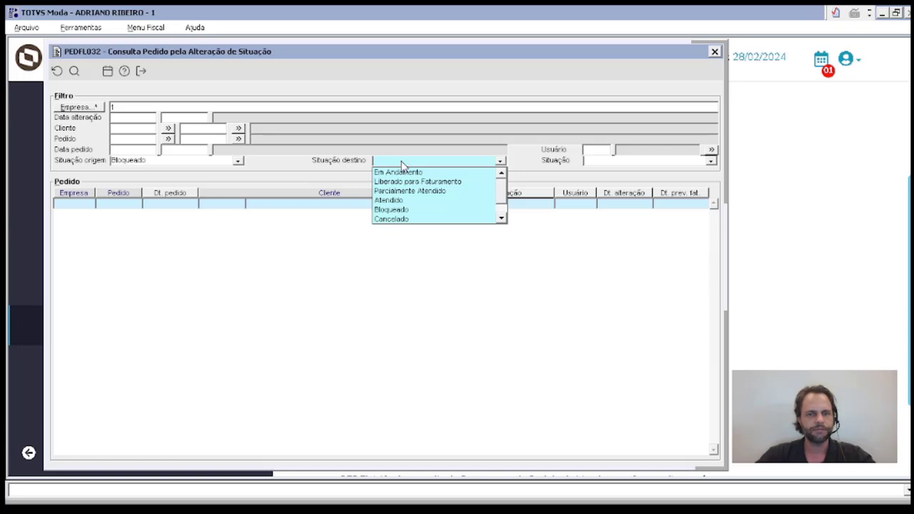
{"action": "left_click", "coordinate": [400, 219]}
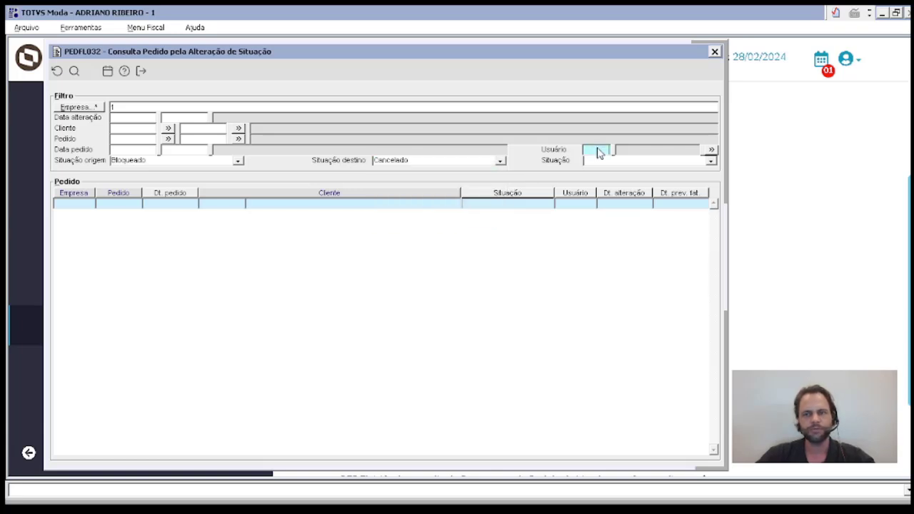
{"action": "key", "text": "Tab"}
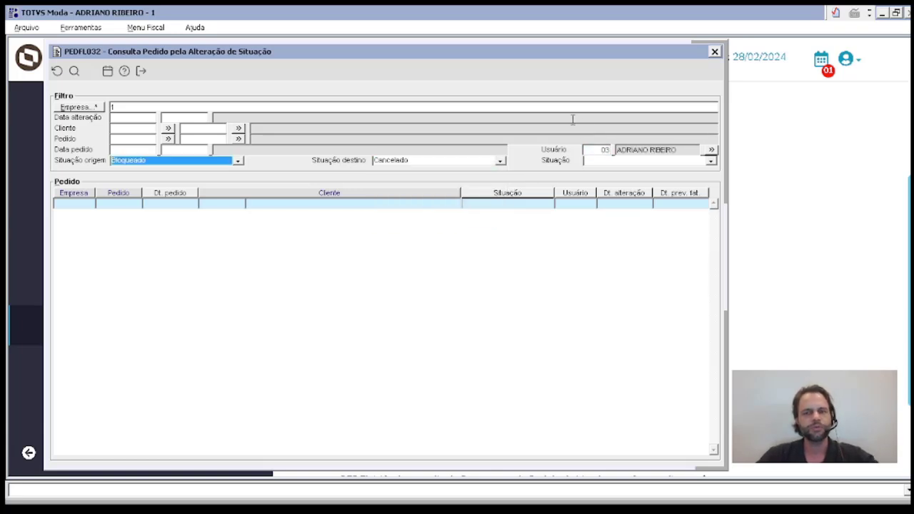
{"action": "key", "text": "F8"}
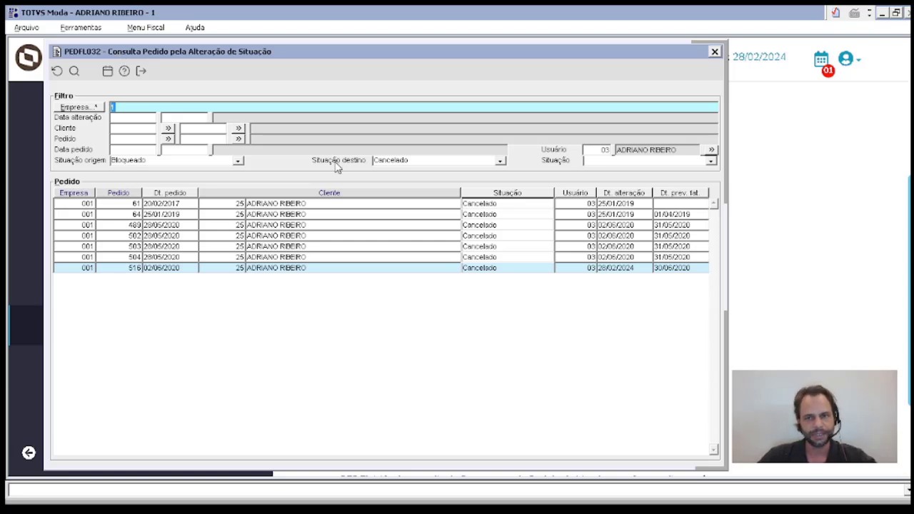
Step: Clear the filters, search for Usuário 03's Em Andamento orders, and check the first order's change and billing forecast dates
{"action": "key", "text": "F5"}
{"action": "left_click", "coordinate": [604, 148]}
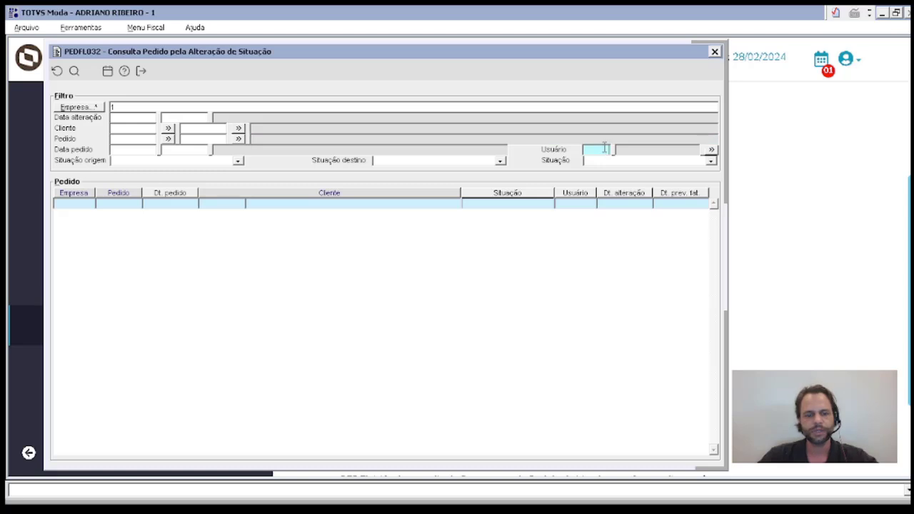
{"action": "type", "text": "03"}
{"action": "key", "text": "Tab"}
{"action": "left_click", "coordinate": [612, 161]}
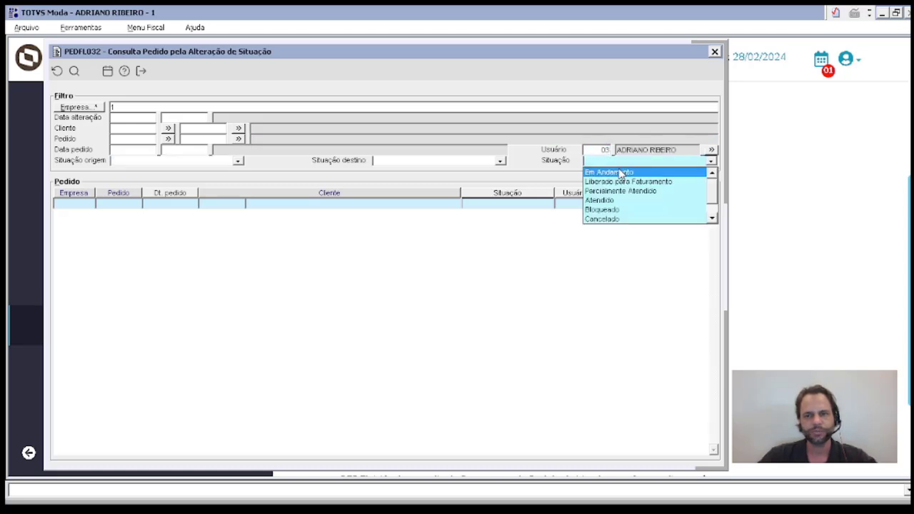
{"action": "left_click", "coordinate": [620, 174]}
{"action": "key", "text": "F8"}
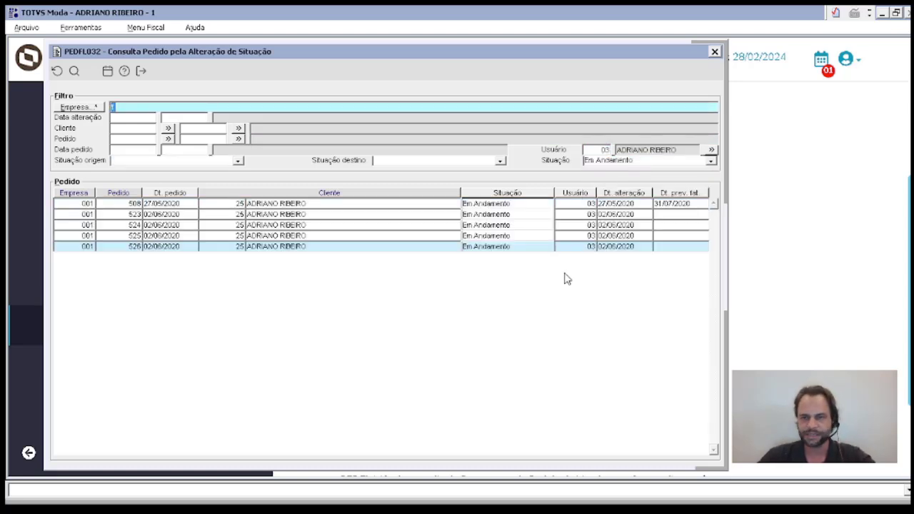
{"action": "left_click", "coordinate": [625, 204]}
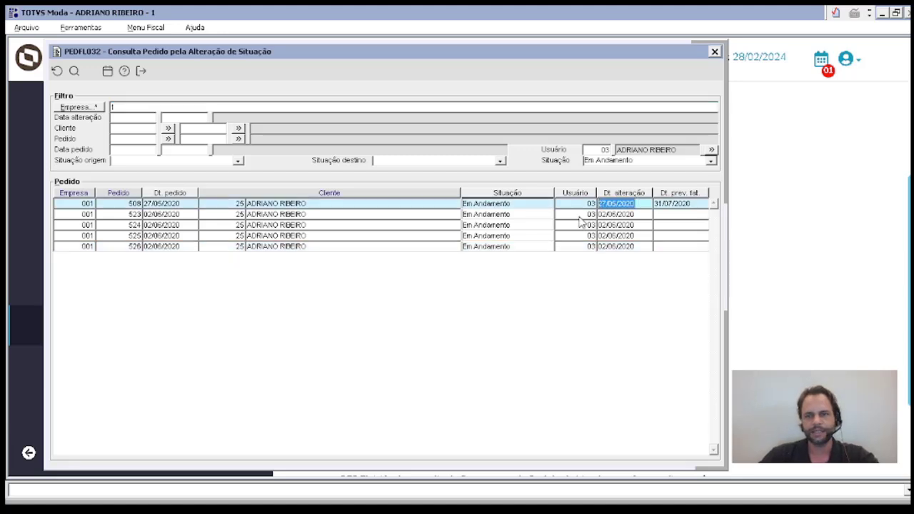
{"action": "left_click", "coordinate": [691, 204]}
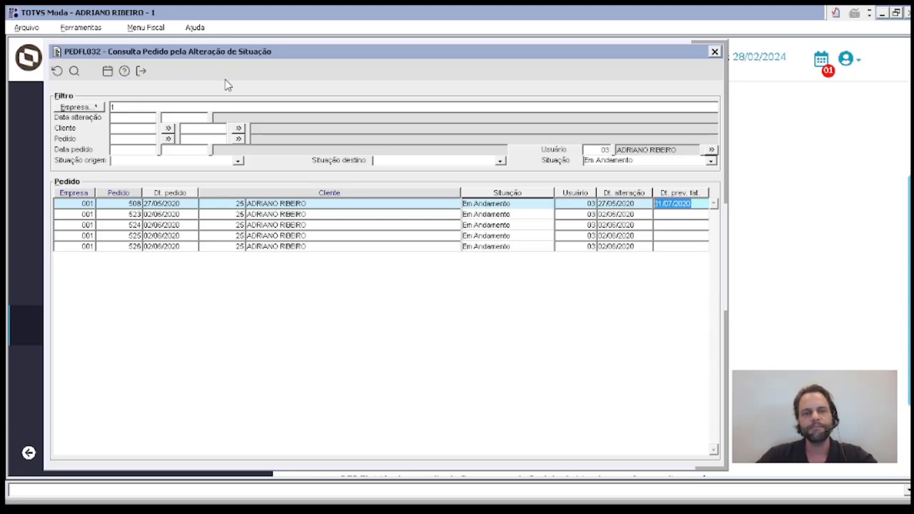
Step: Search for Usuário 03's orders with Situação Bloqueado
{"action": "left_click", "coordinate": [596, 149]}
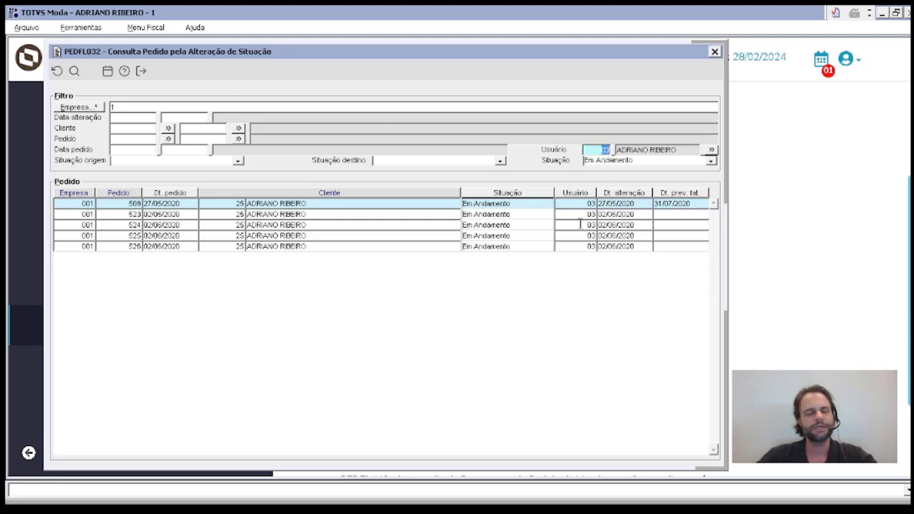
{"action": "left_click", "coordinate": [608, 160]}
{"action": "left_click", "coordinate": [601, 208]}
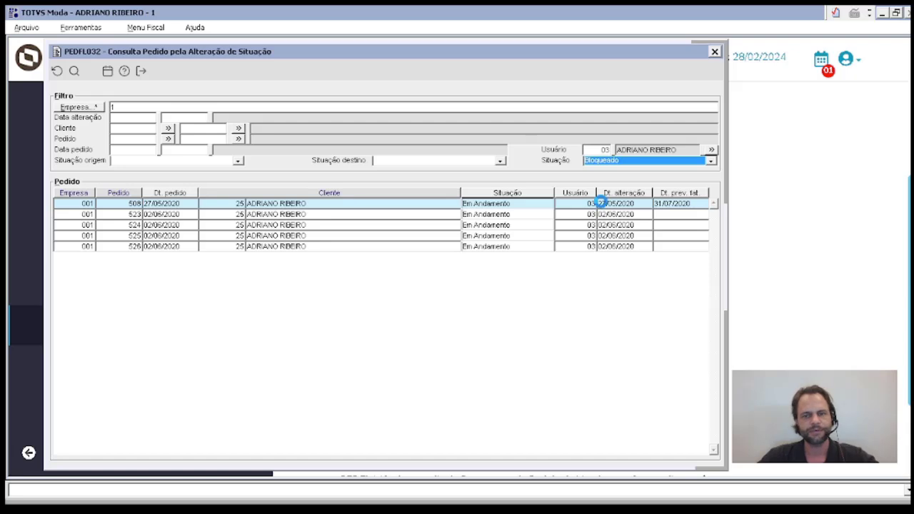
Step: Search for Usuário 03's orders with Situação Cancelado and close the situation change query
{"action": "left_click", "coordinate": [619, 163]}
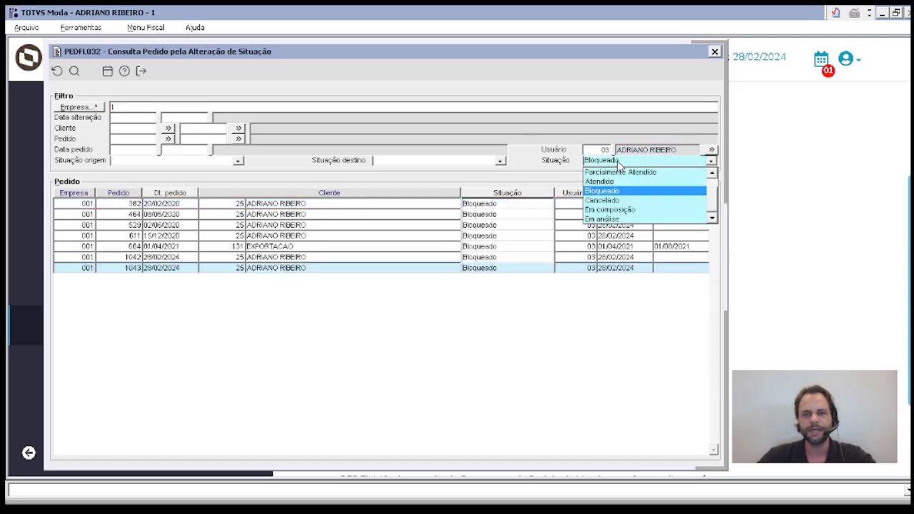
{"action": "left_click", "coordinate": [616, 201]}
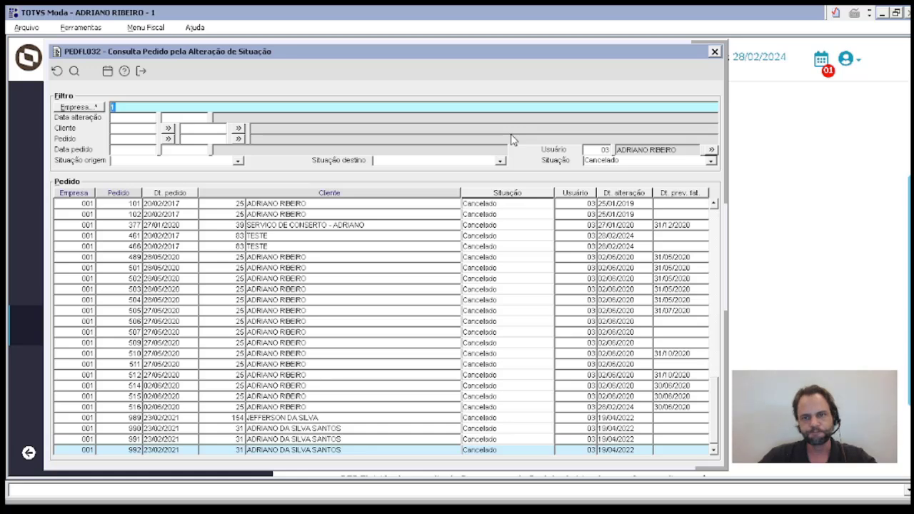
{"action": "key", "text": "Escape"}
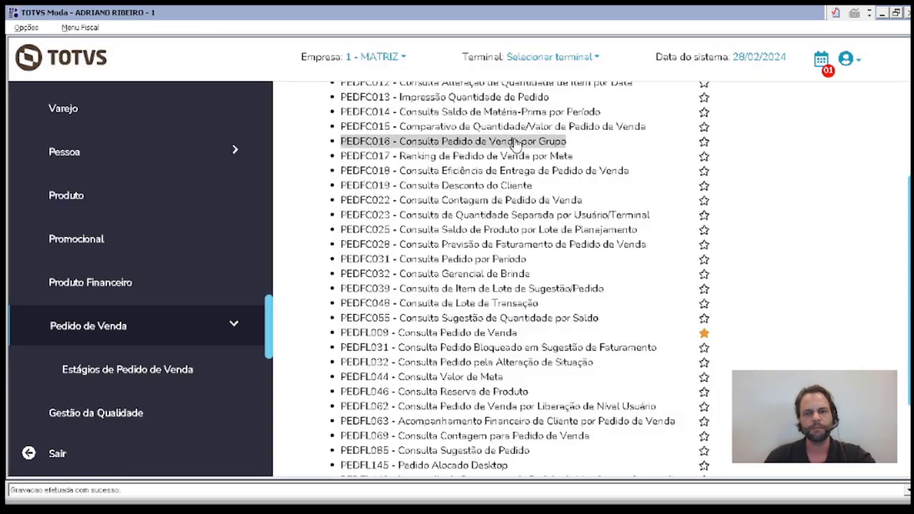